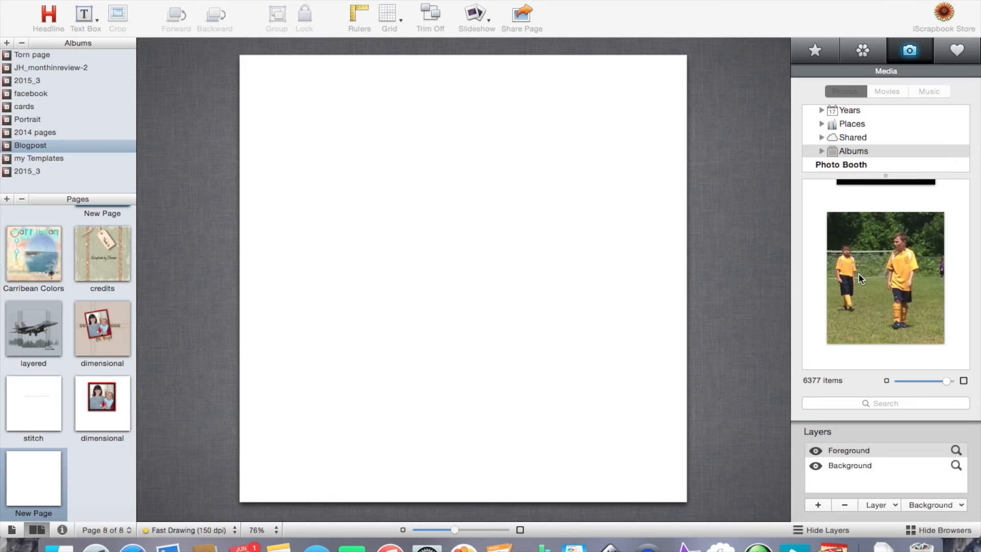
Add the library photo of the two soccer players to the blank page and shift it slightly downward.
{"action": "double_click", "coordinate": [859, 279]}
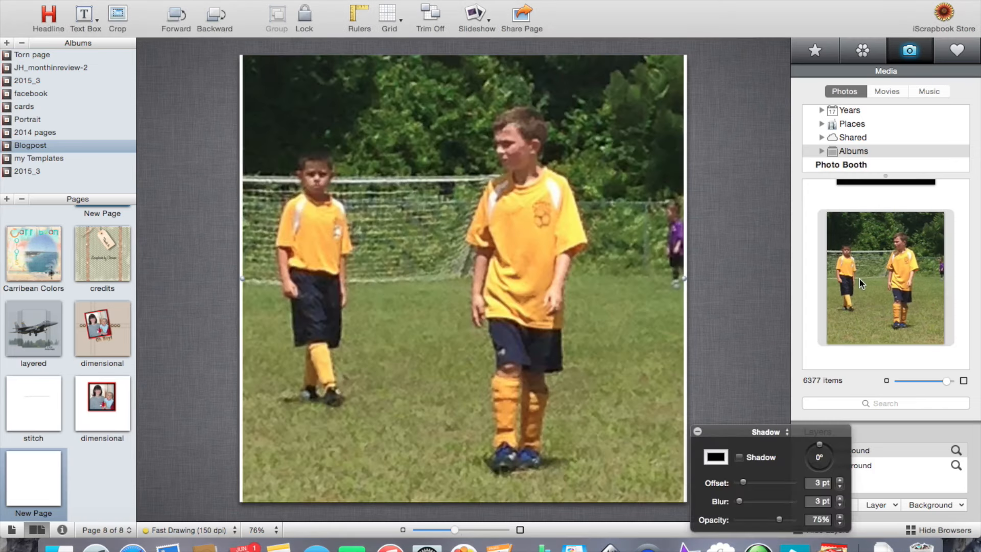
{"action": "left_click", "coordinate": [738, 239]}
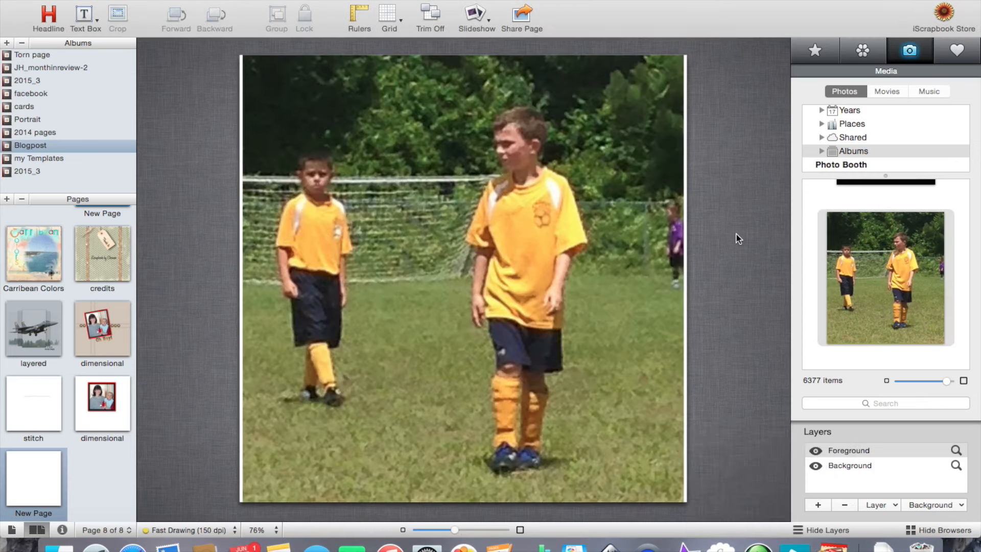
{"action": "left_click", "coordinate": [647, 274]}
{"action": "left_click_drag", "start_coordinate": [651, 280], "coordinate": [651, 287]}
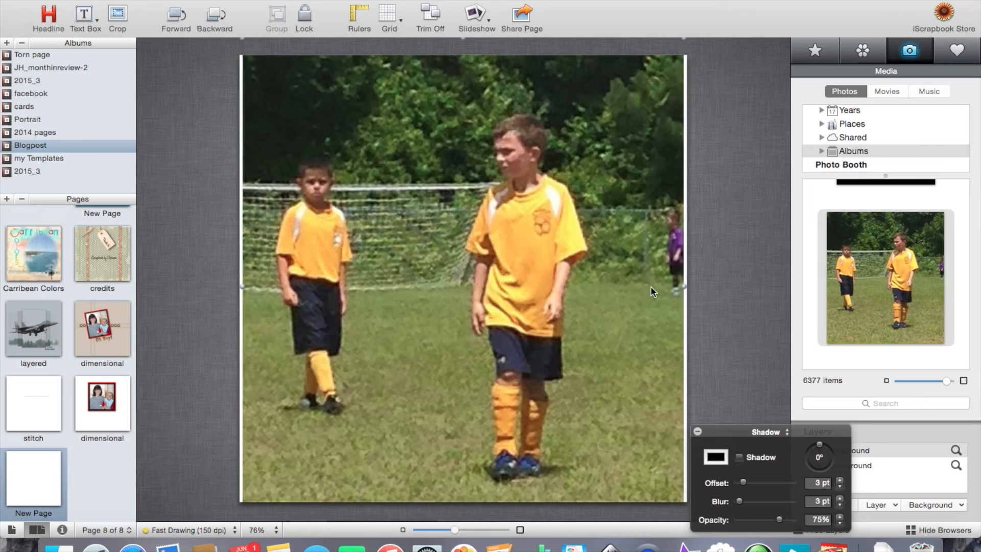
Set the soccer photo's height to 12 in with proportions constrained, and center the photo on the page.
{"action": "left_click", "coordinate": [780, 433]}
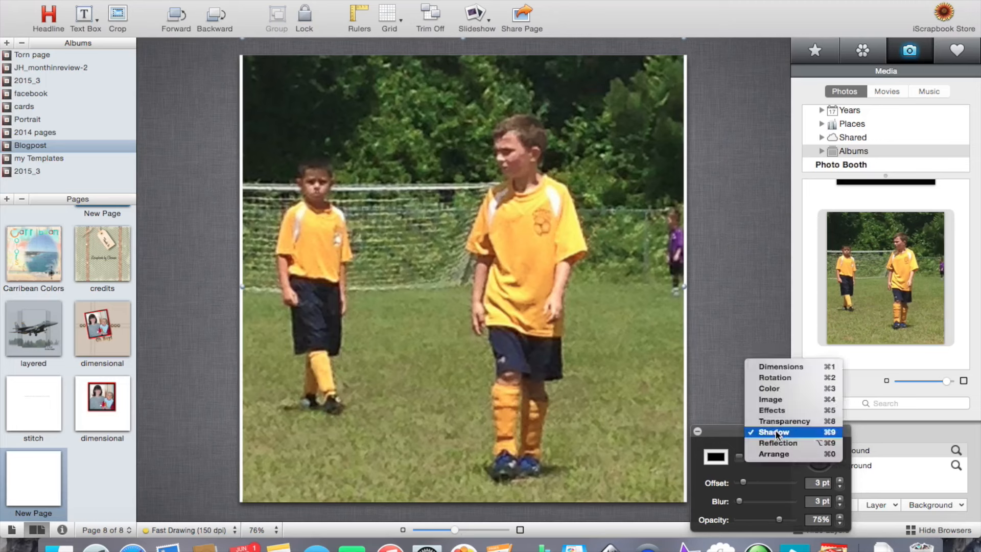
{"action": "left_click", "coordinate": [780, 363]}
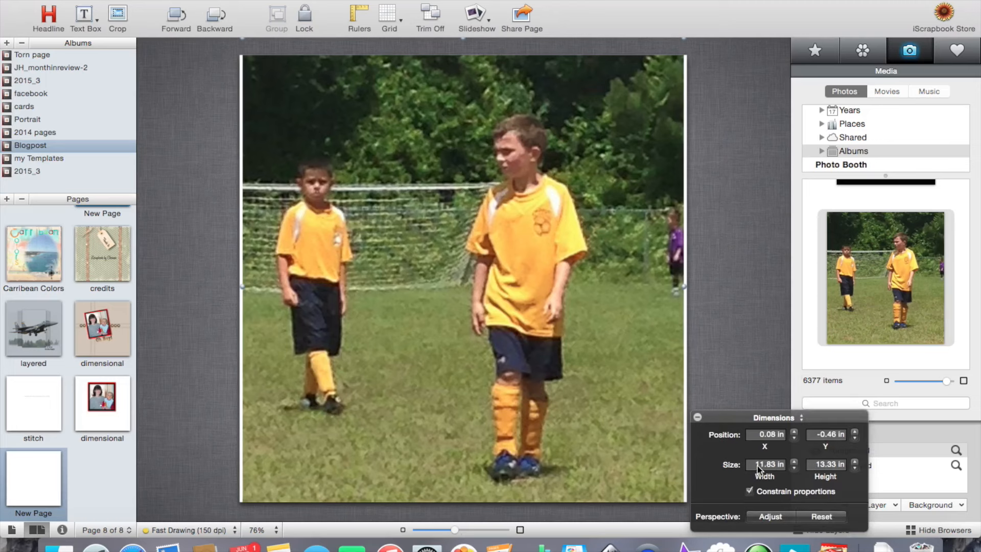
{"action": "left_click", "coordinate": [764, 465]}
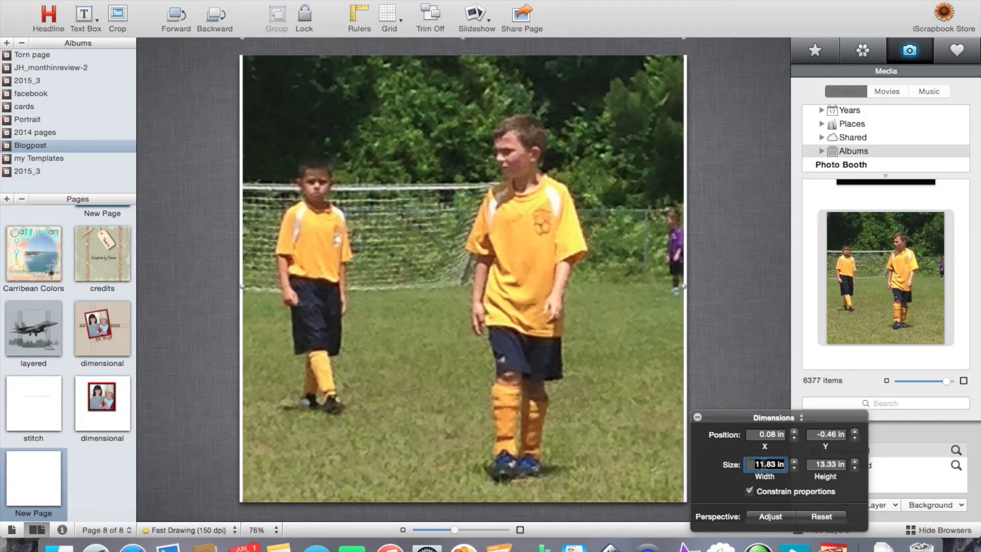
{"action": "left_click", "coordinate": [817, 460]}
{"action": "type", "text": "12"}
{"action": "key", "text": "Return"}
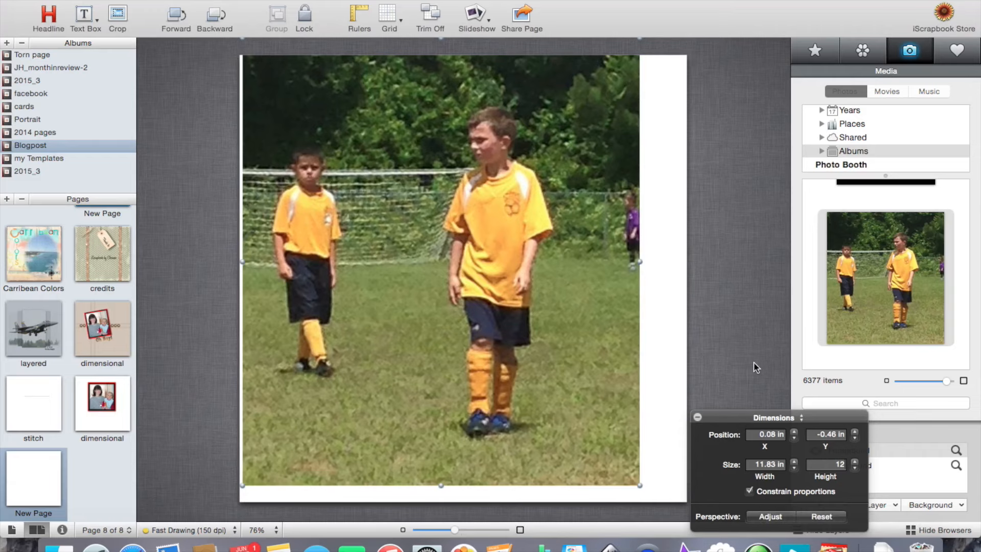
{"action": "key", "text": "Return"}
{"action": "left_click_drag", "start_coordinate": [349, 263], "coordinate": [383, 277]}
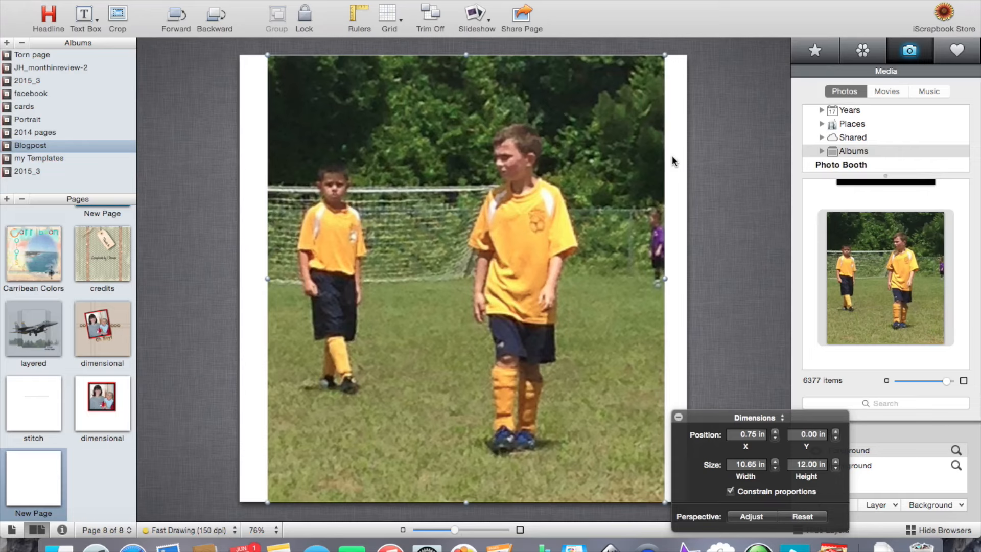
{"action": "left_click", "coordinate": [726, 227]}
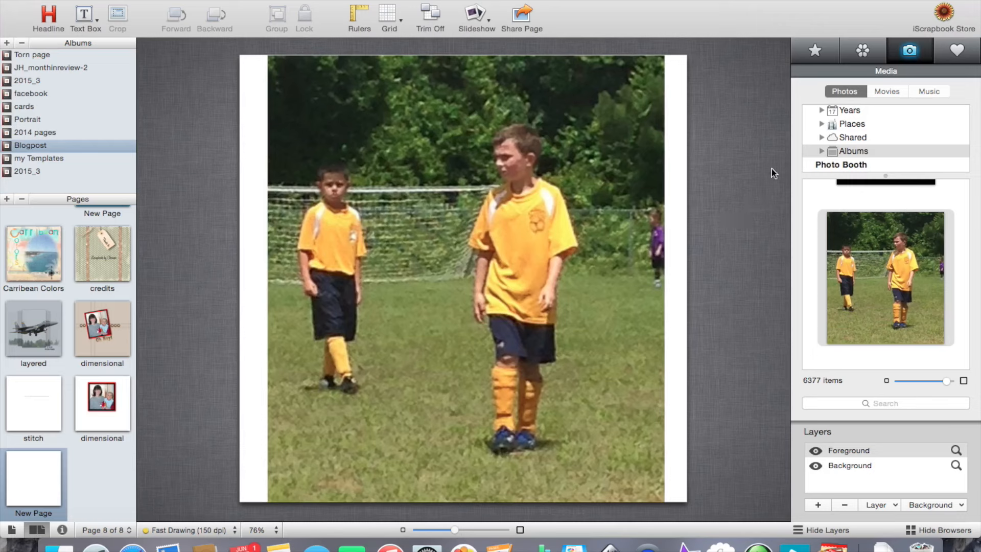
Add a rectangle shape and size it to about 4.72 by 9.79 in around the larger soccer player.
{"action": "left_click", "coordinate": [815, 51]}
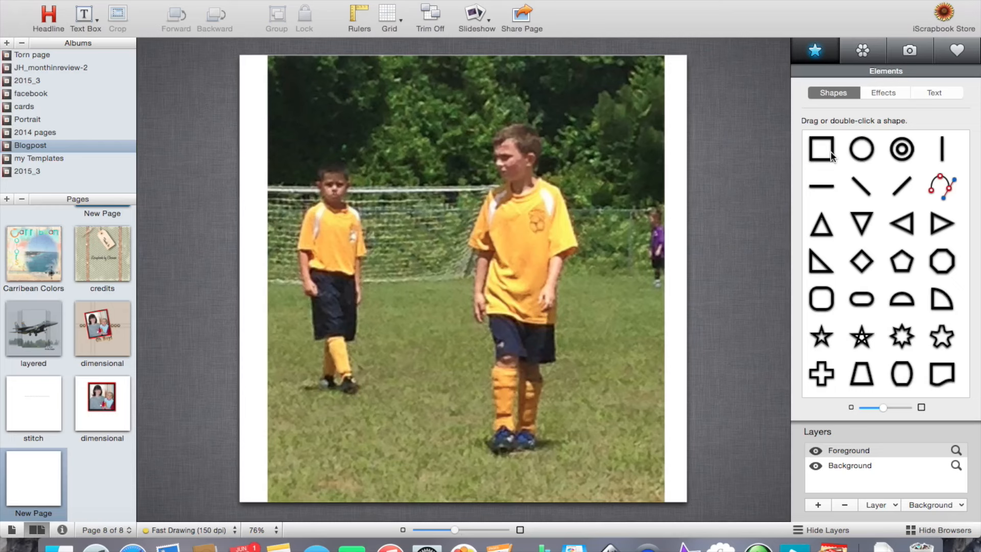
{"action": "left_click_drag", "start_coordinate": [831, 154], "coordinate": [548, 188]}
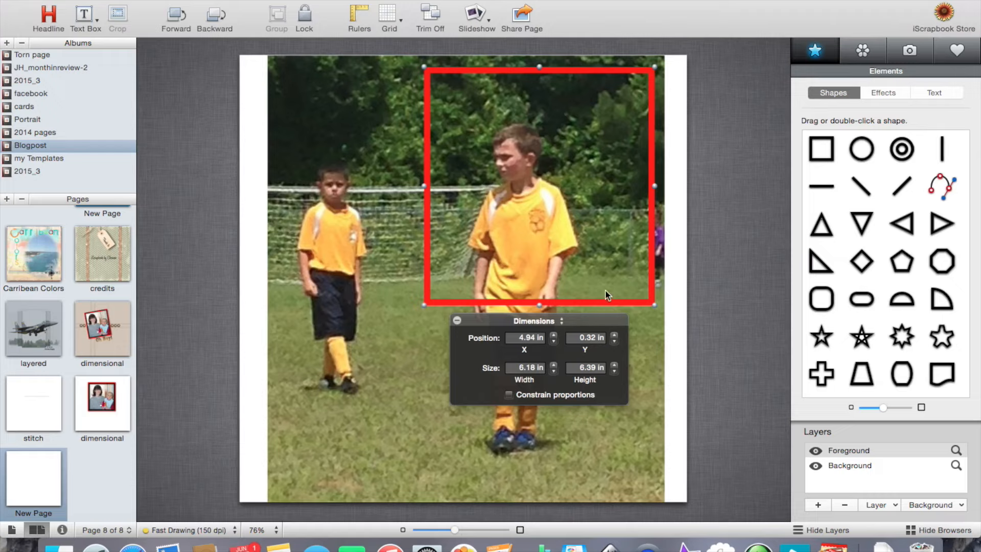
{"action": "left_click_drag", "start_coordinate": [542, 305], "coordinate": [512, 475]}
{"action": "left_click_drag", "start_coordinate": [538, 70], "coordinate": [538, 111]}
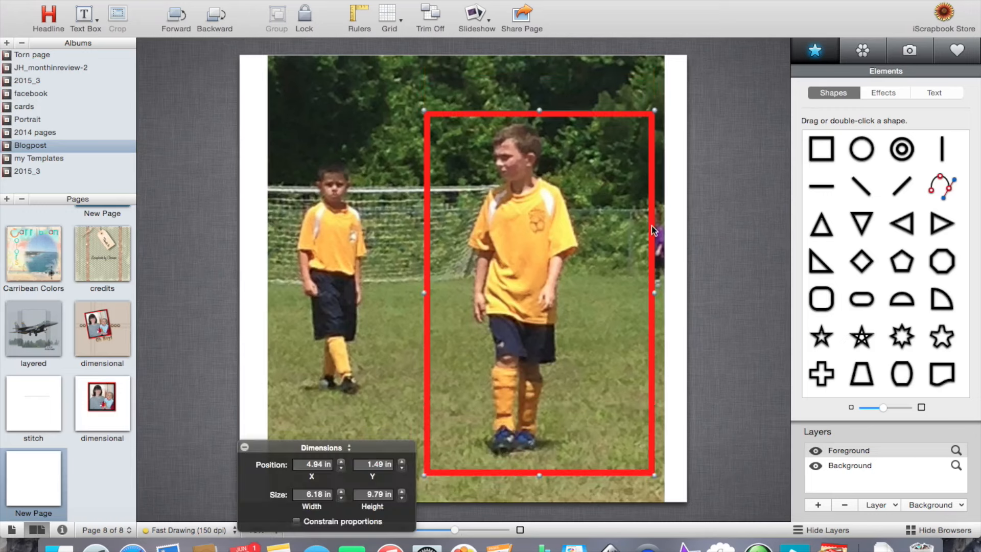
{"action": "left_click_drag", "start_coordinate": [653, 291], "coordinate": [600, 292]}
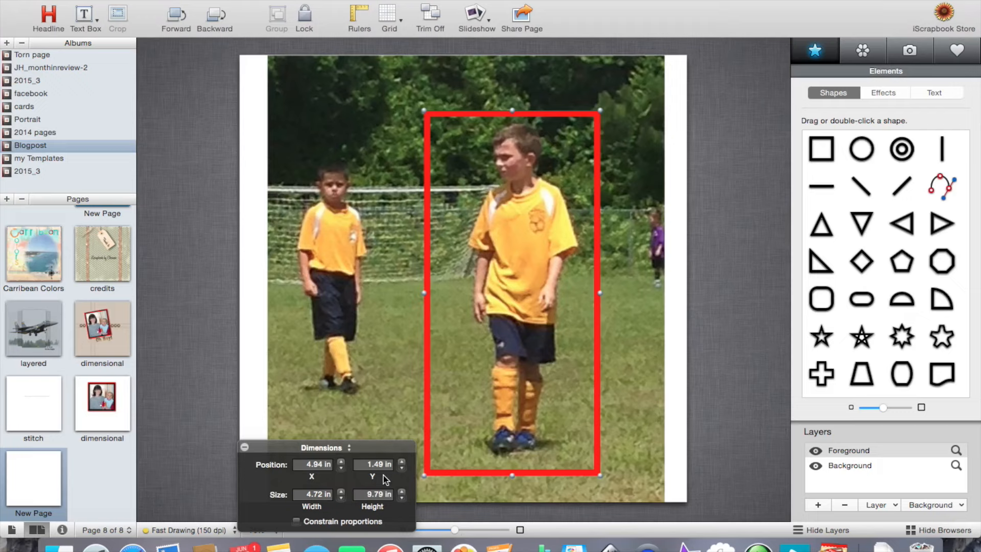
Reduce the rectangle's stroke to 7 pt and set its stroke style to None.
{"action": "left_click", "coordinate": [331, 452]}
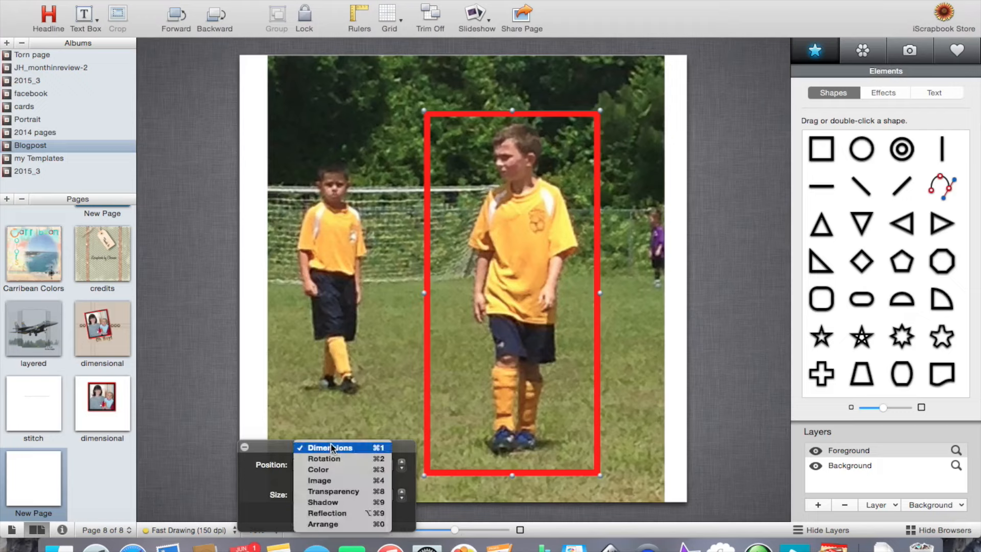
{"action": "left_click", "coordinate": [329, 469]}
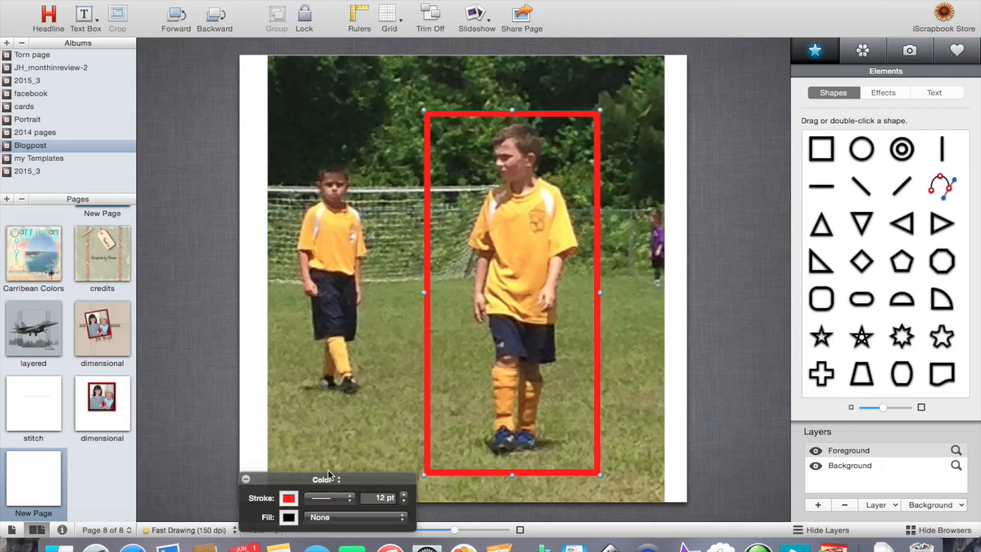
{"action": "left_click", "coordinate": [404, 501]}
{"action": "left_click", "coordinate": [404, 501]}
{"action": "left_click", "coordinate": [404, 501]}
{"action": "left_click", "coordinate": [404, 501]}
{"action": "left_click", "coordinate": [403, 501]}
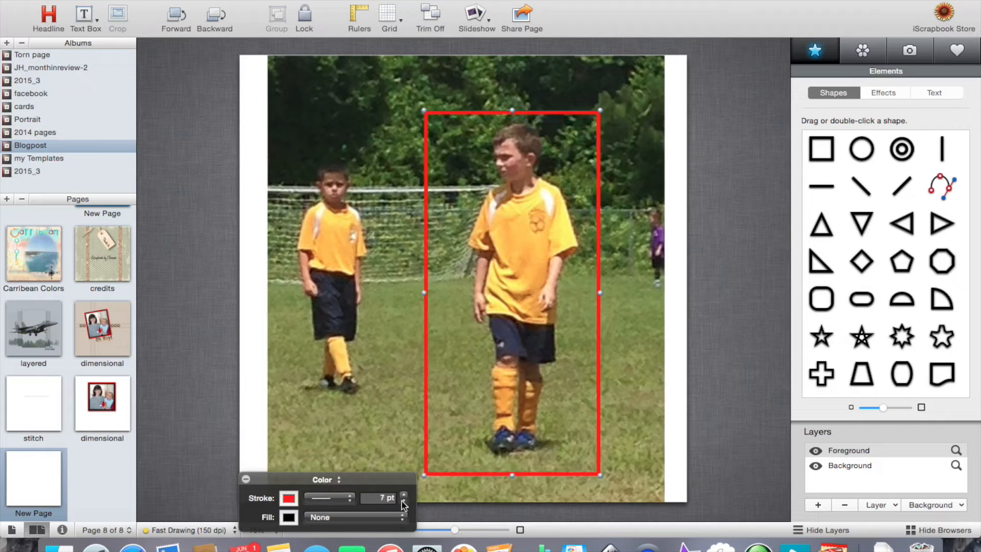
{"action": "left_click", "coordinate": [334, 498]}
{"action": "left_click", "coordinate": [333, 489]}
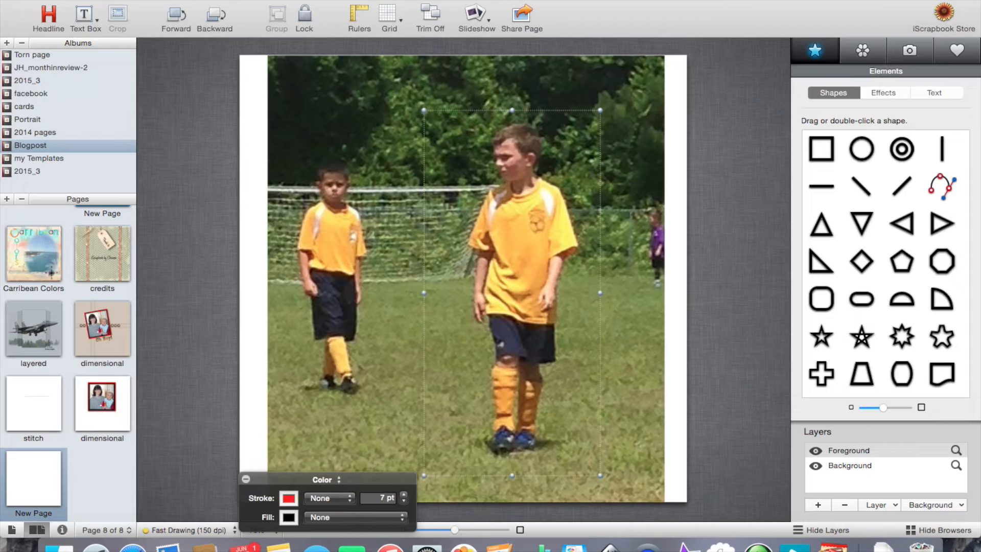
Convert the rectangle into a Photo placeholder with the prompt "Drag Photo Here" and centered horizontal text.
{"action": "left_click", "coordinate": [212, 0]}
{"action": "left_click", "coordinate": [256, 216]}
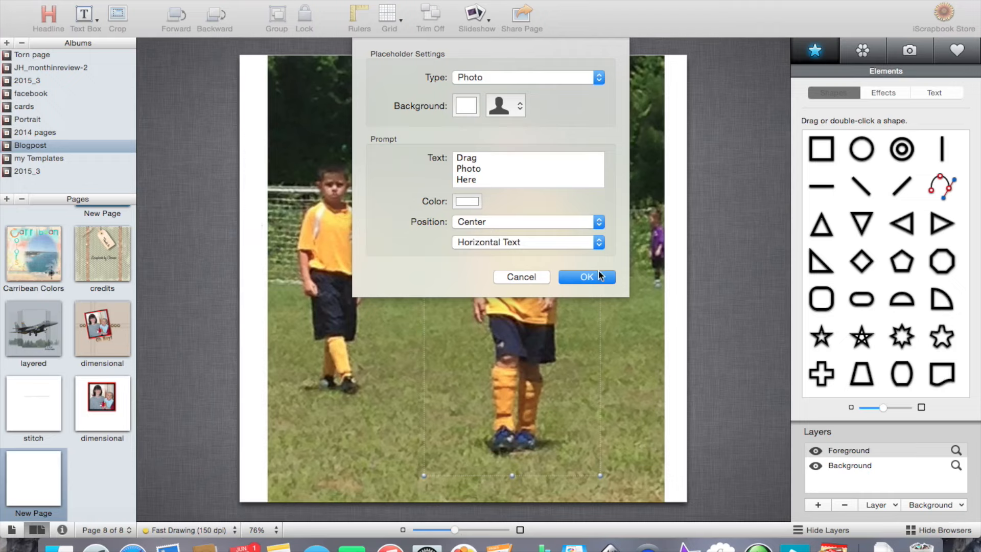
{"action": "left_click", "coordinate": [597, 276]}
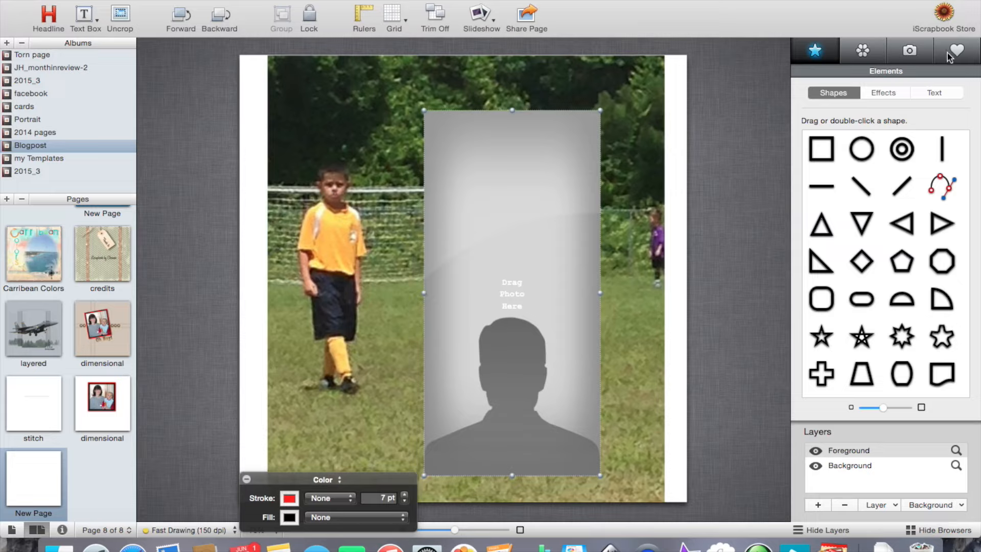
Fill the placeholder with the same soccer photo from the media library.
{"action": "left_click", "coordinate": [910, 51]}
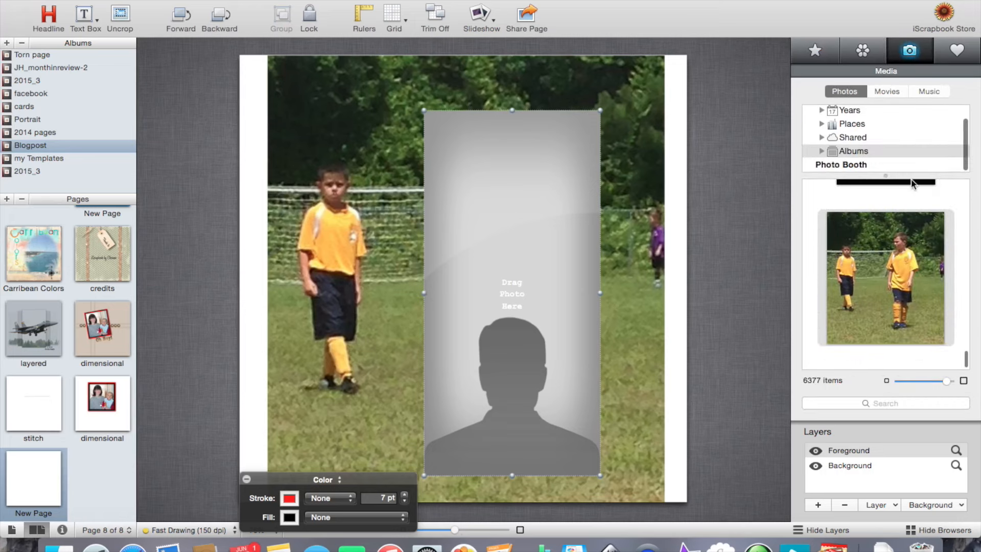
{"action": "left_click_drag", "start_coordinate": [877, 299], "coordinate": [542, 290]}
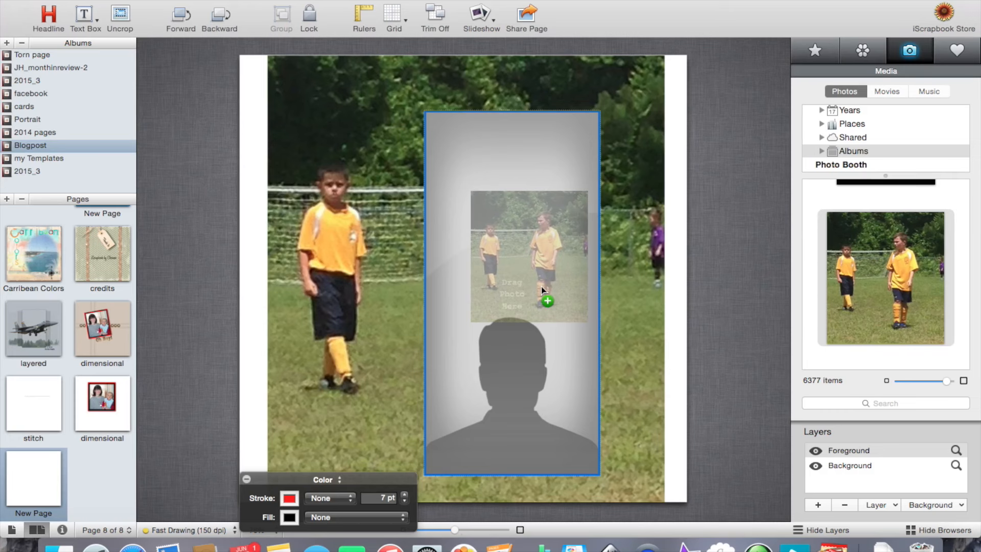
{"action": "left_click_drag", "start_coordinate": [542, 290], "coordinate": [543, 290]}
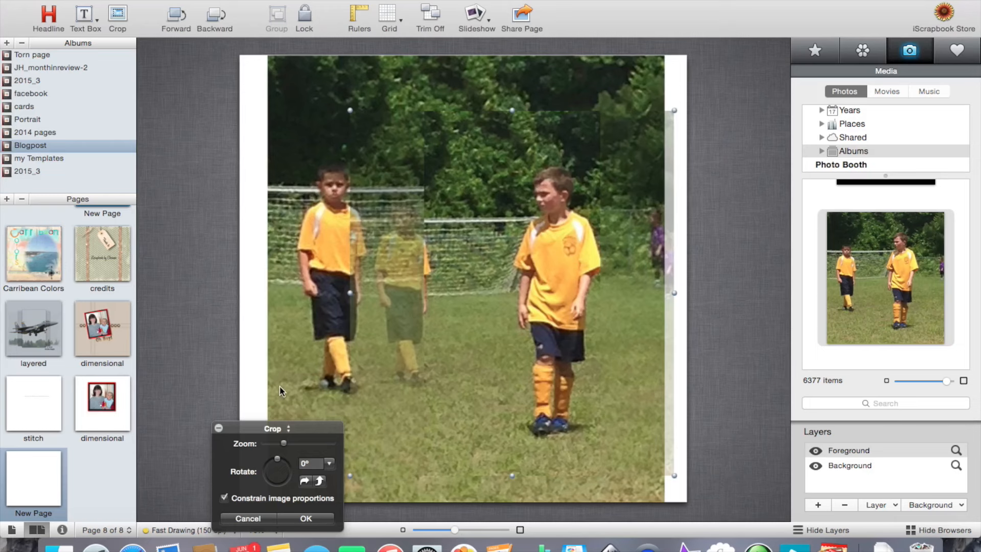
Set the placeholder photo's height to 12 in and line it up with the background photo.
{"action": "left_click", "coordinate": [278, 428]}
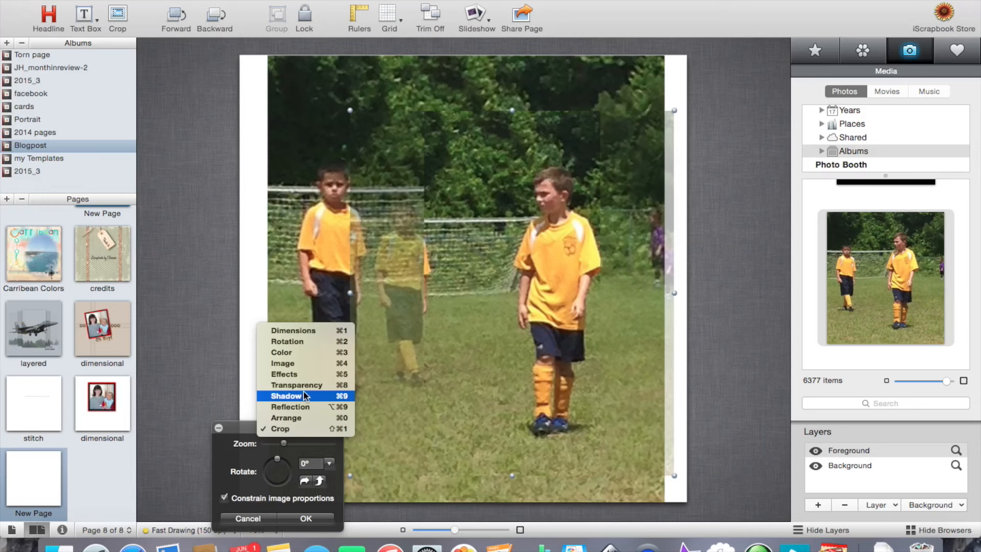
{"action": "left_click", "coordinate": [305, 335]}
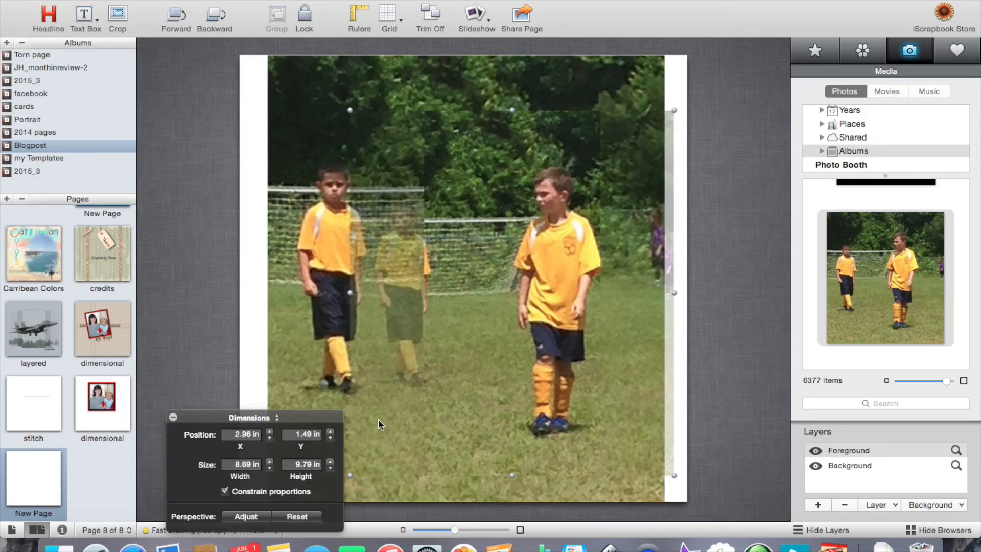
{"action": "left_click", "coordinate": [297, 463]}
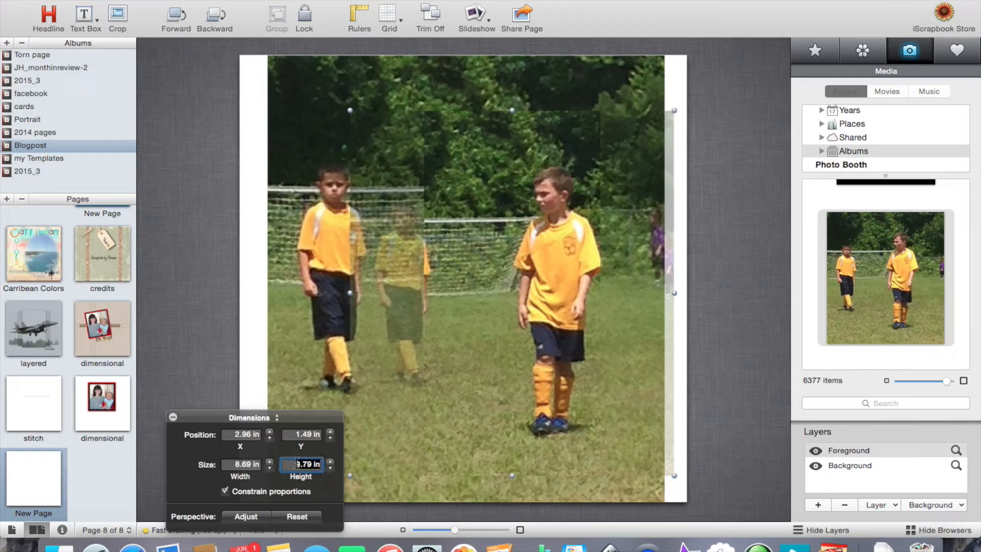
{"action": "type", "text": "12"}
{"action": "key", "text": "Return"}
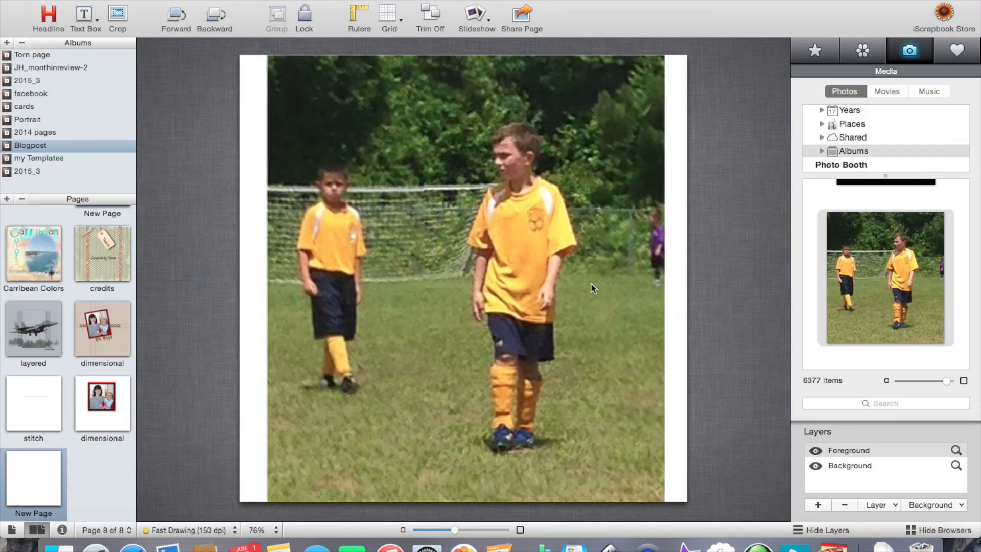
{"action": "double_click", "coordinate": [592, 283]}
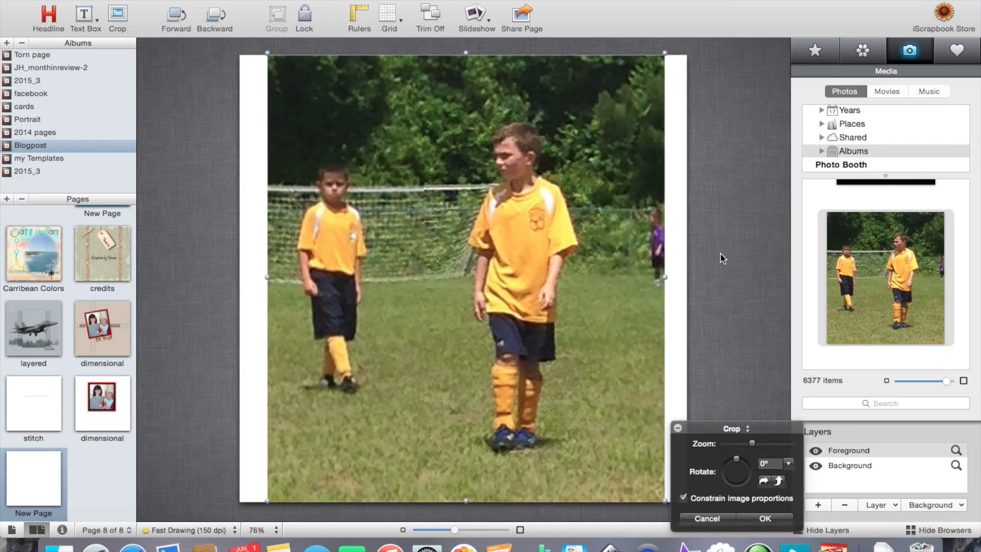
{"action": "left_click", "coordinate": [691, 301]}
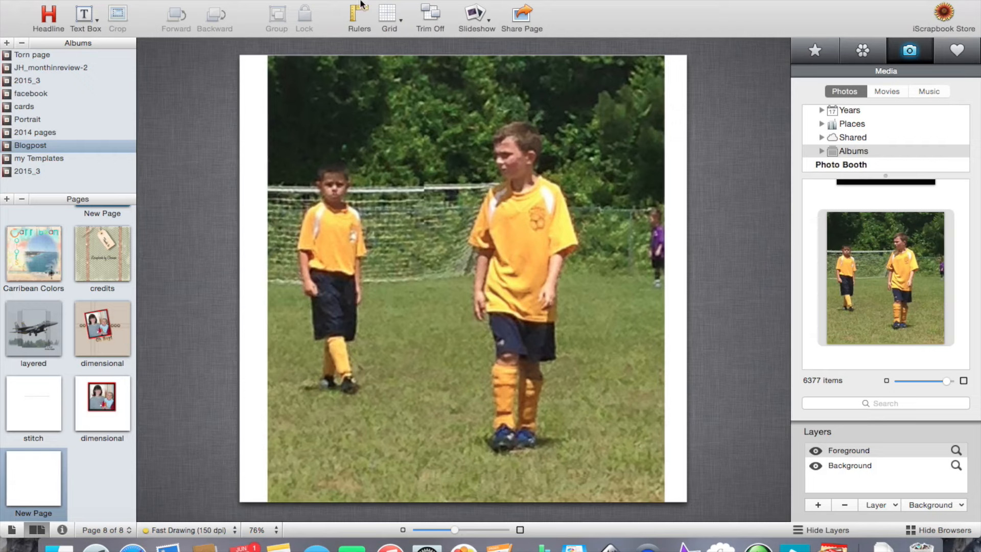
Undo the placeholder photo's alignment and insertion to restore the empty placeholder.
{"action": "left_click", "coordinate": [136, 0]}
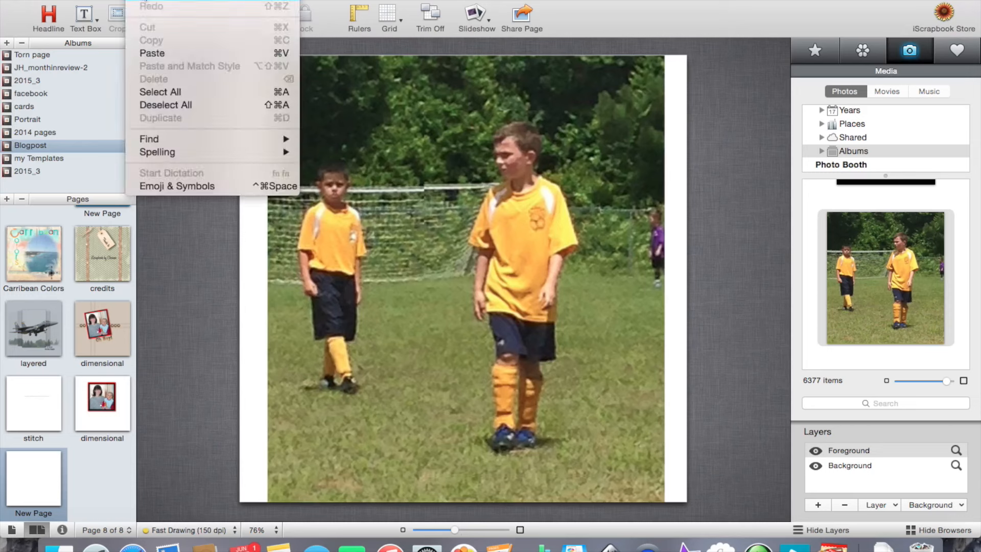
{"action": "left_click", "coordinate": [145, 0]}
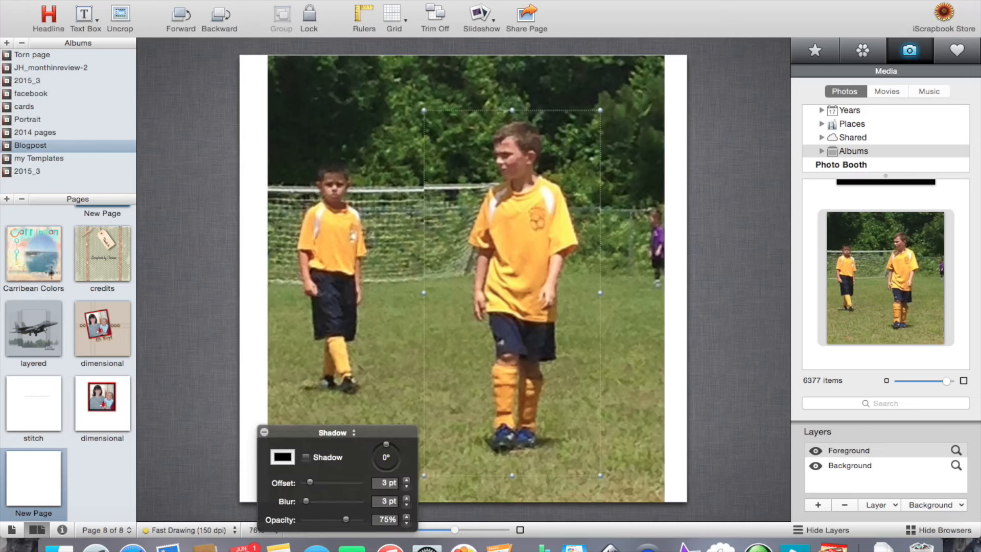
{"action": "left_click", "coordinate": [135, 0]}
{"action": "left_click", "coordinate": [146, 1]}
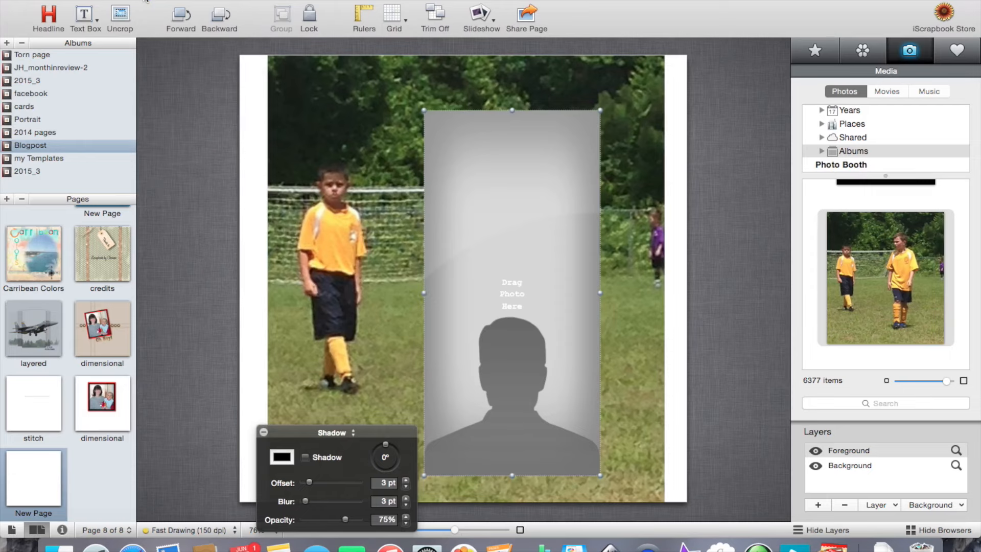
Nudge the background photo slightly toward the page's left edge and place the same soccer photo in the empty placeholder.
{"action": "mouse_move", "coordinate": [379, 152]}
{"action": "left_mouse_down"}
{"action": "mouse_move", "coordinate": [347, 159]}
{"action": "mouse_move", "coordinate": [386, 148]}
{"action": "mouse_move", "coordinate": [373, 147]}
{"action": "left_mouse_up"}
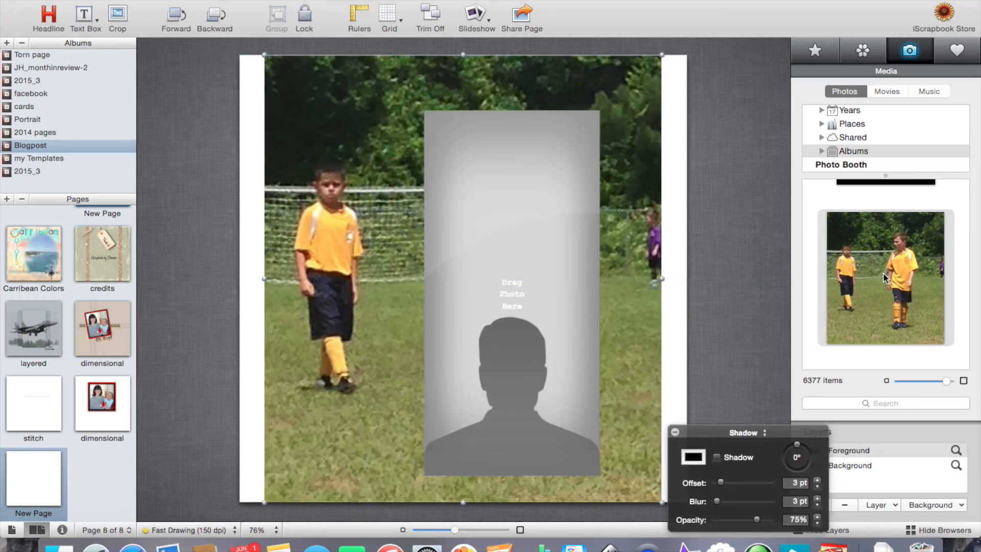
{"action": "left_click_drag", "start_coordinate": [881, 276], "coordinate": [522, 260]}
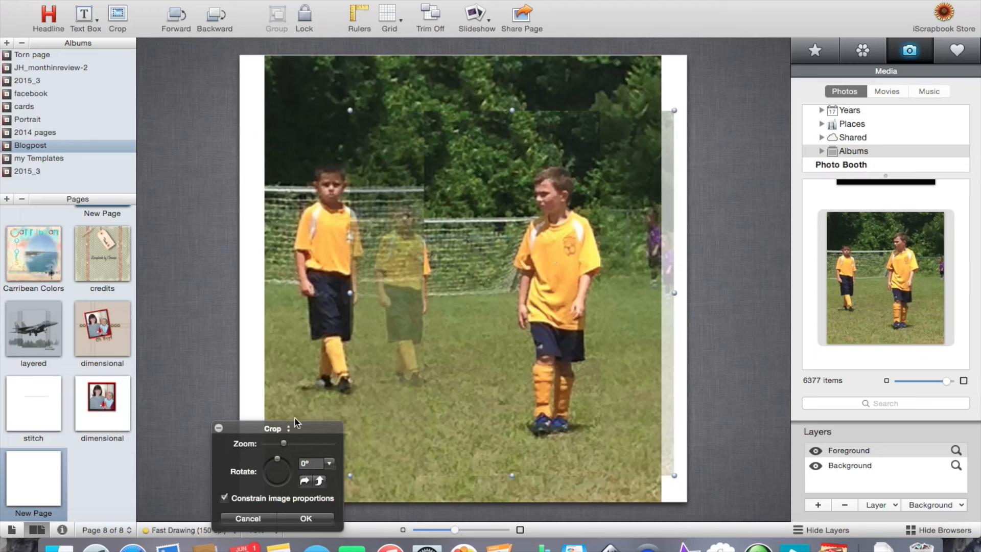
Set the placeholder photo's height to 12 in, align it exactly with the background photo and accept the crop.
{"action": "left_click", "coordinate": [284, 429]}
{"action": "left_click", "coordinate": [308, 330]}
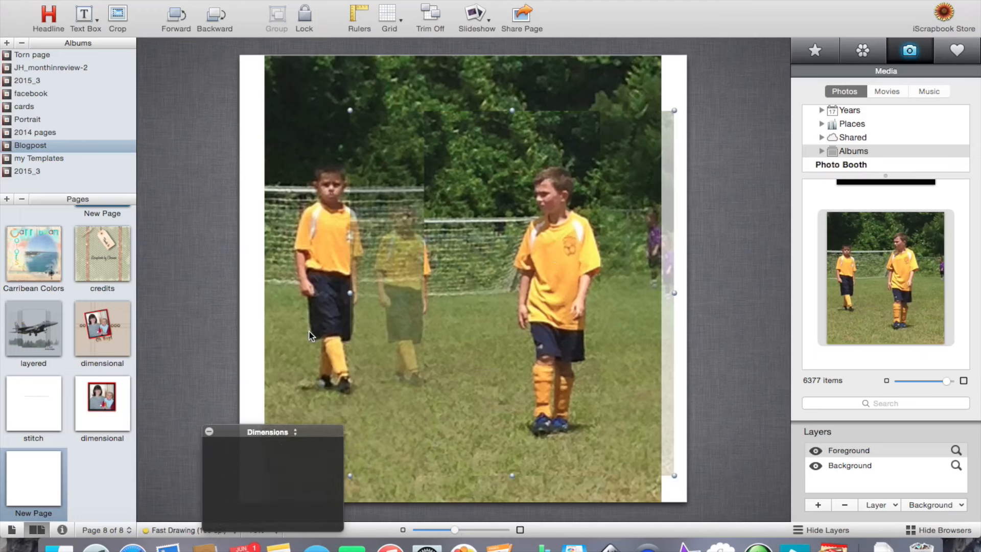
{"action": "left_click", "coordinate": [300, 464]}
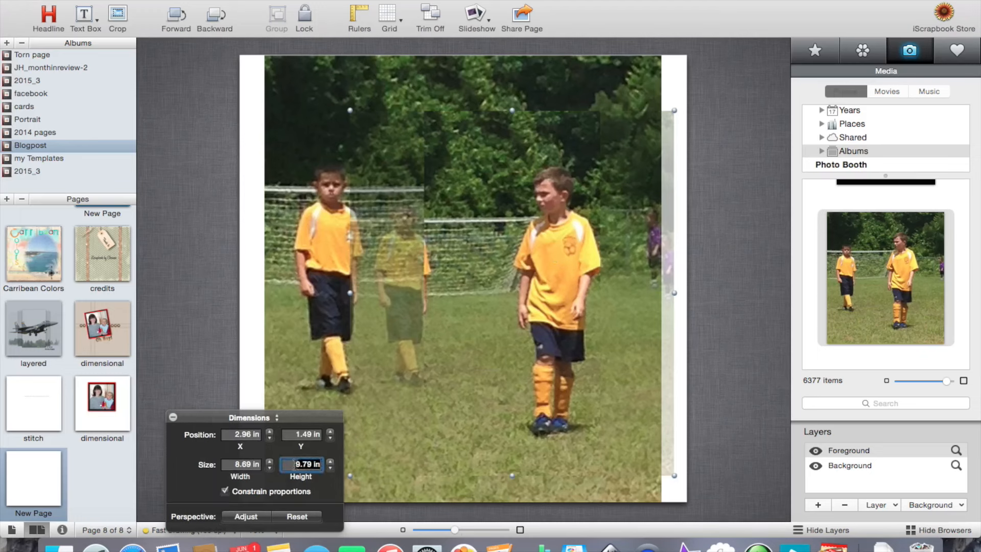
{"action": "type", "text": "12"}
{"action": "key", "text": "Return"}
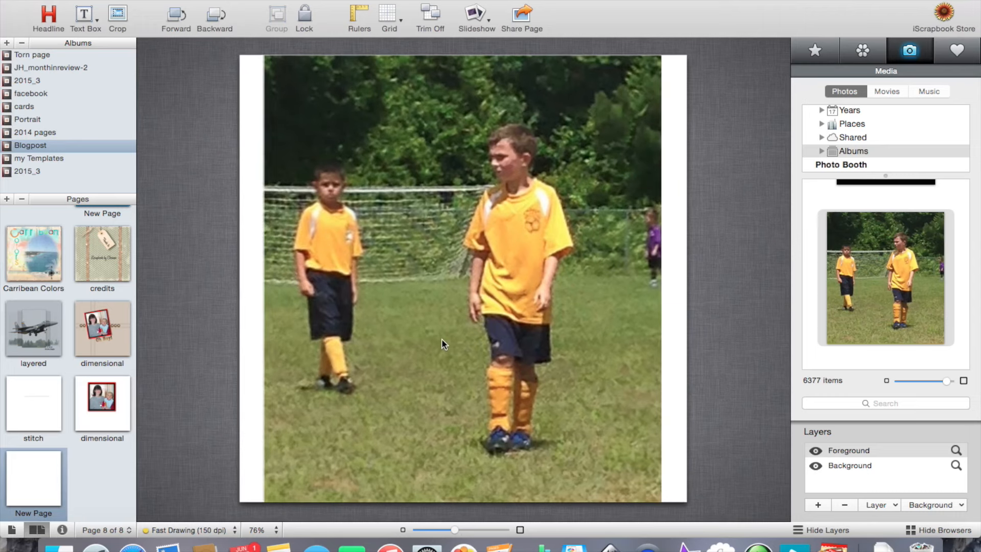
{"action": "double_click", "coordinate": [442, 339]}
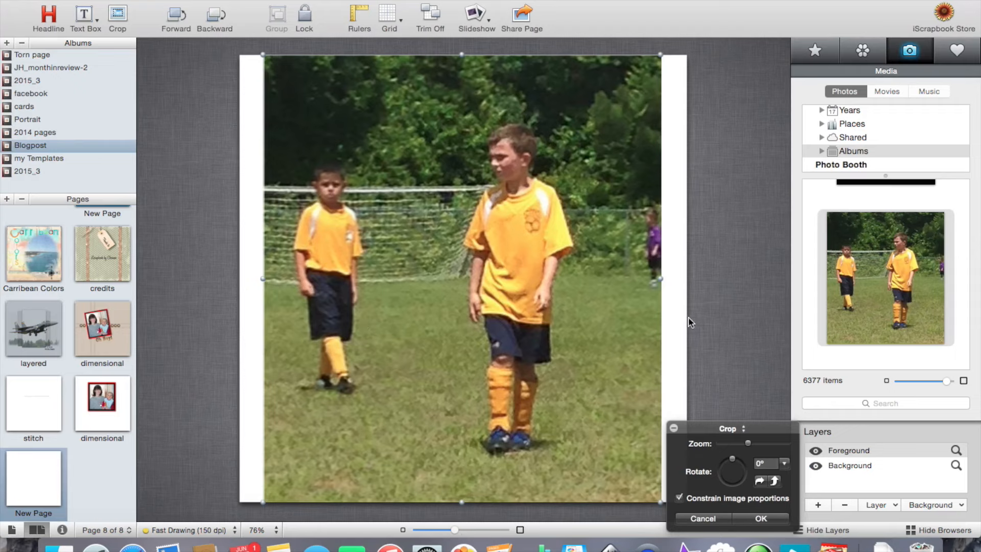
{"action": "key", "text": "Return"}
{"action": "left_click", "coordinate": [517, 296]}
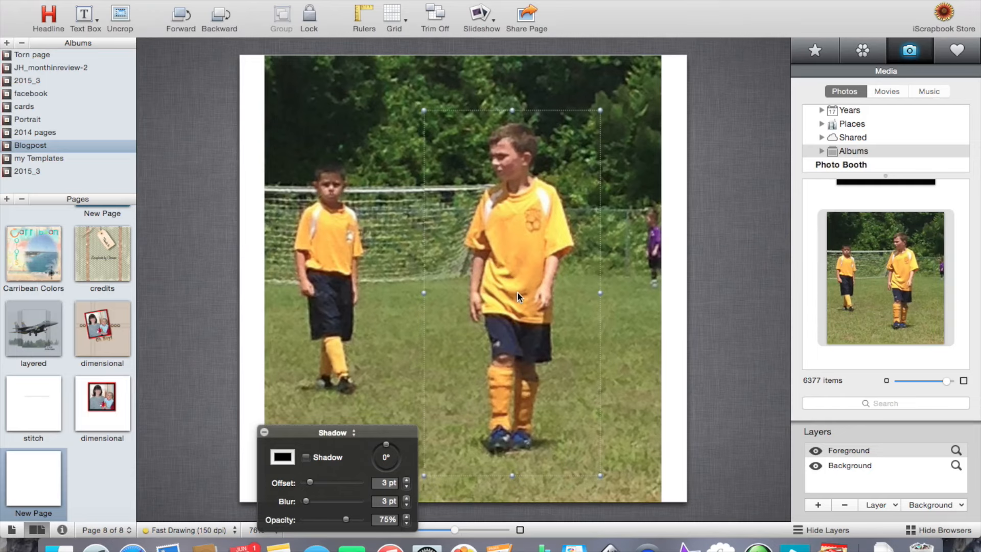
{"action": "left_click", "coordinate": [718, 192]}
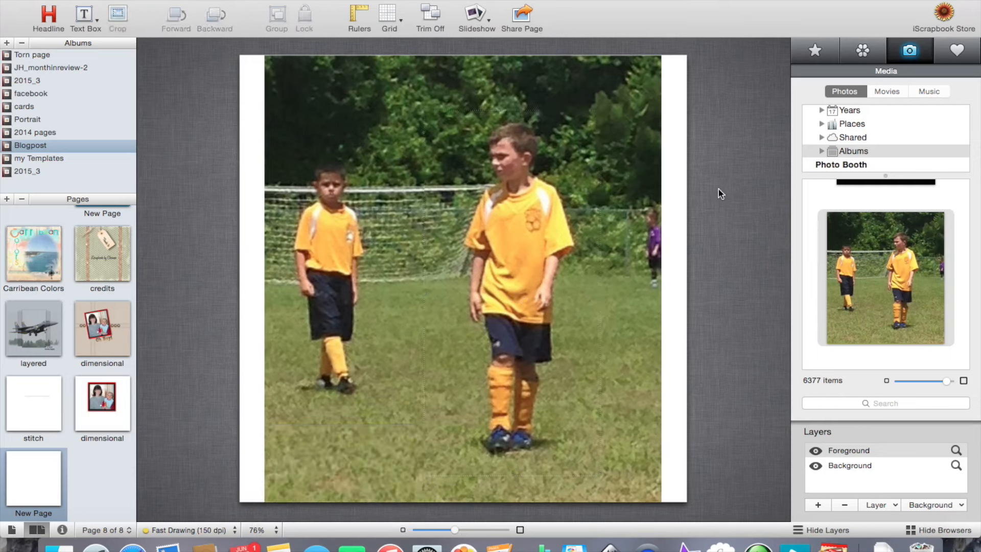
Set the background photo's transparency to about 49% so the photo in the placeholder stands out.
{"action": "left_click", "coordinate": [649, 204]}
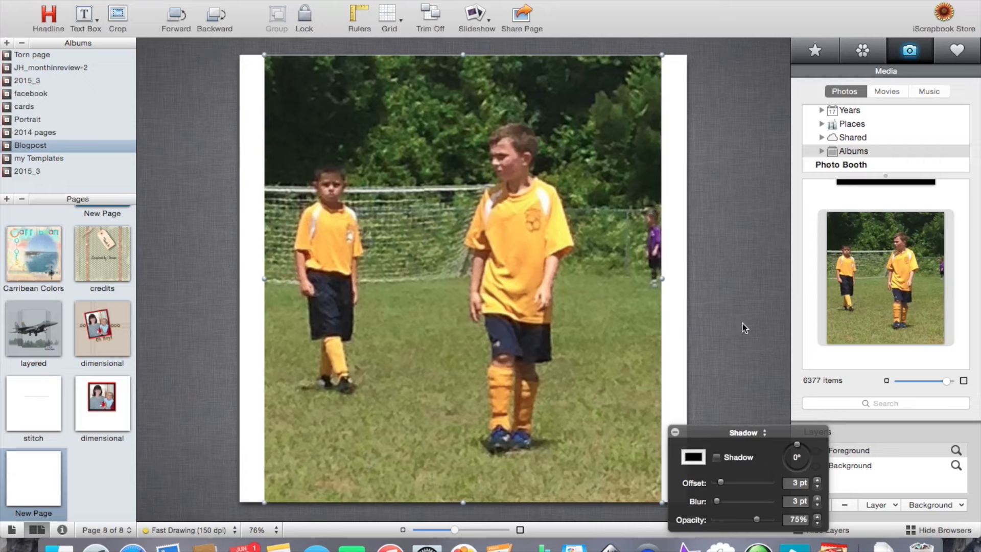
{"action": "left_click", "coordinate": [744, 432]}
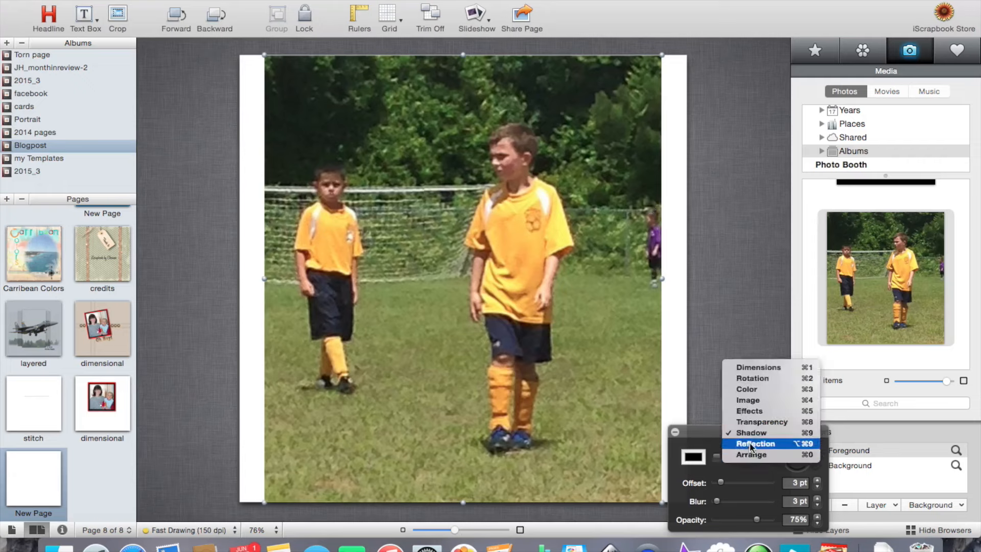
{"action": "left_click", "coordinate": [749, 421]}
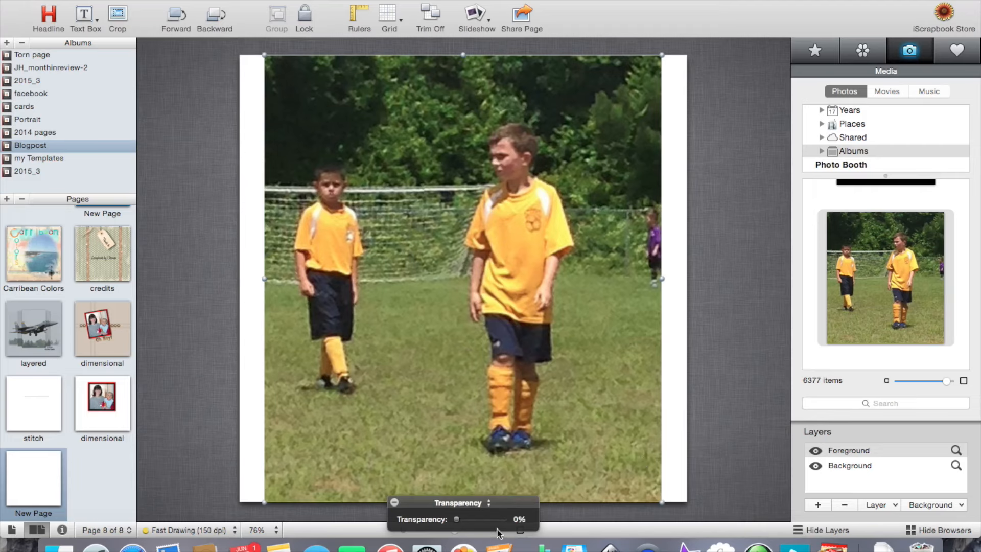
{"action": "left_click_drag", "start_coordinate": [457, 519], "coordinate": [471, 526]}
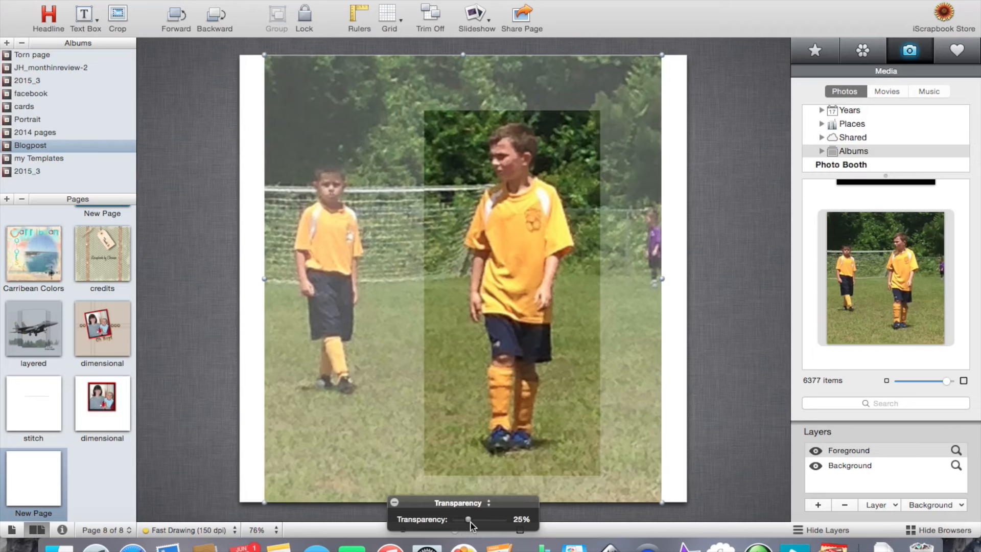
{"action": "left_click_drag", "start_coordinate": [471, 526], "coordinate": [480, 525]}
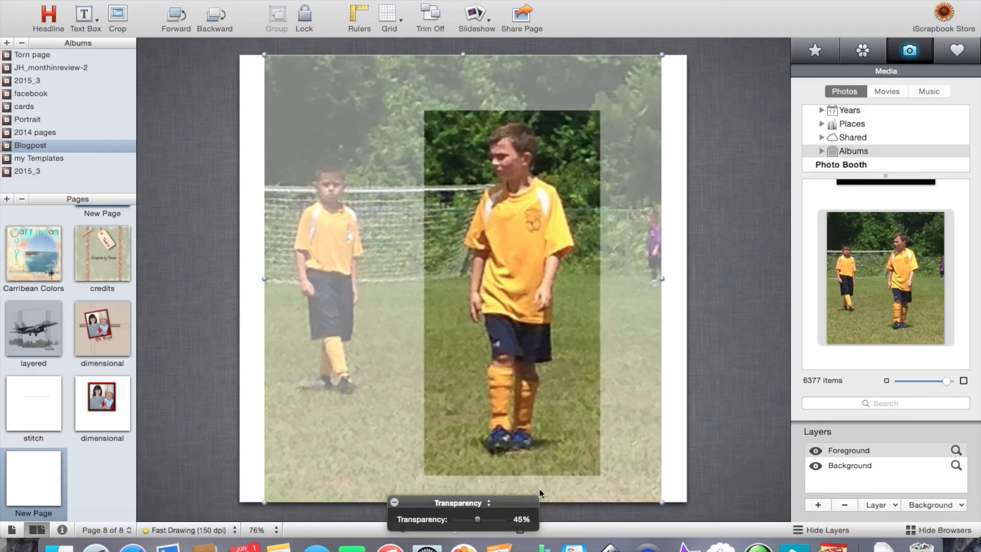
{"action": "left_click_drag", "start_coordinate": [478, 519], "coordinate": [481, 520]}
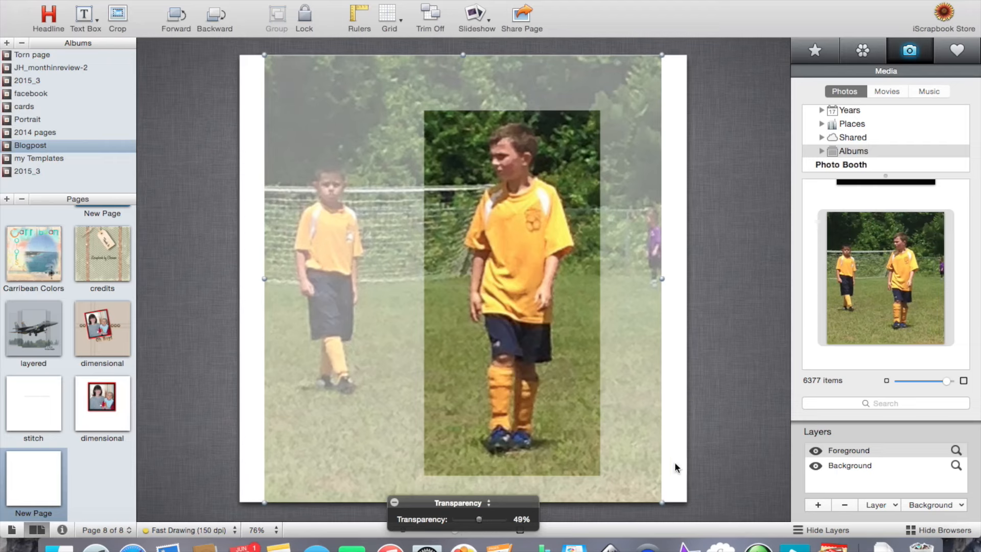
{"action": "left_click_drag", "start_coordinate": [481, 519], "coordinate": [480, 520]}
{"action": "left_click", "coordinate": [728, 376]}
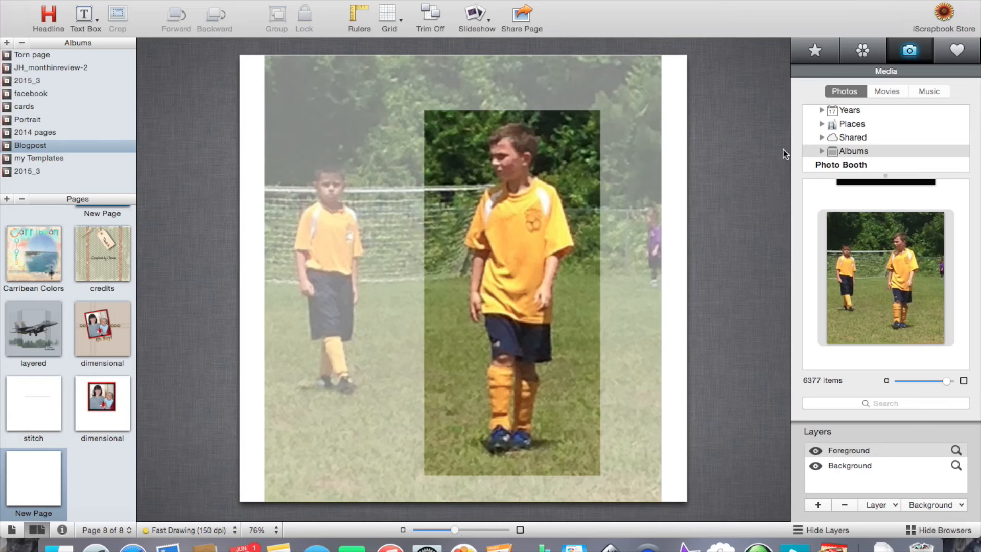
Add a rectangle shape around the front player's head and resize it into a wide box reaching past the tall placeholder toward the other player.
{"action": "left_click", "coordinate": [815, 50]}
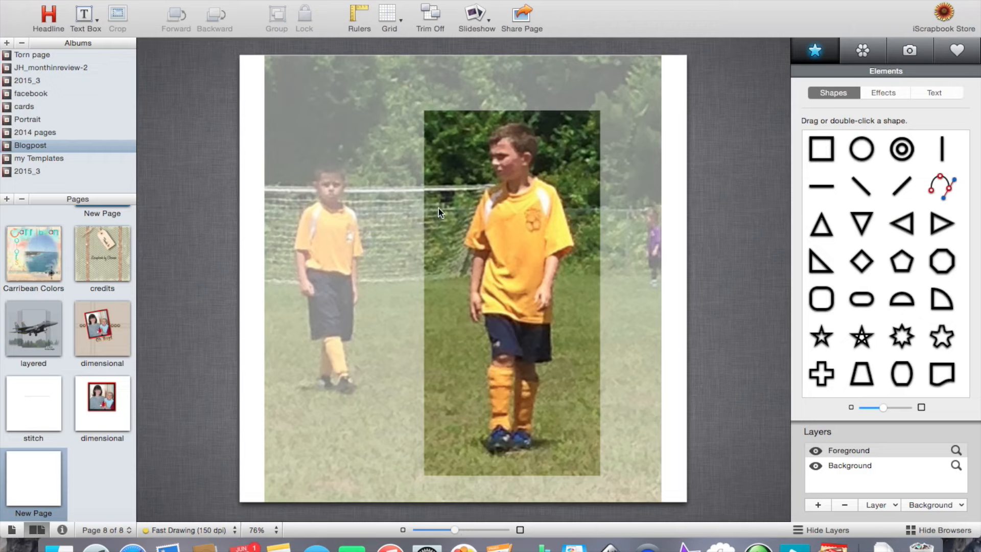
{"action": "left_click_drag", "start_coordinate": [823, 151], "coordinate": [508, 244]}
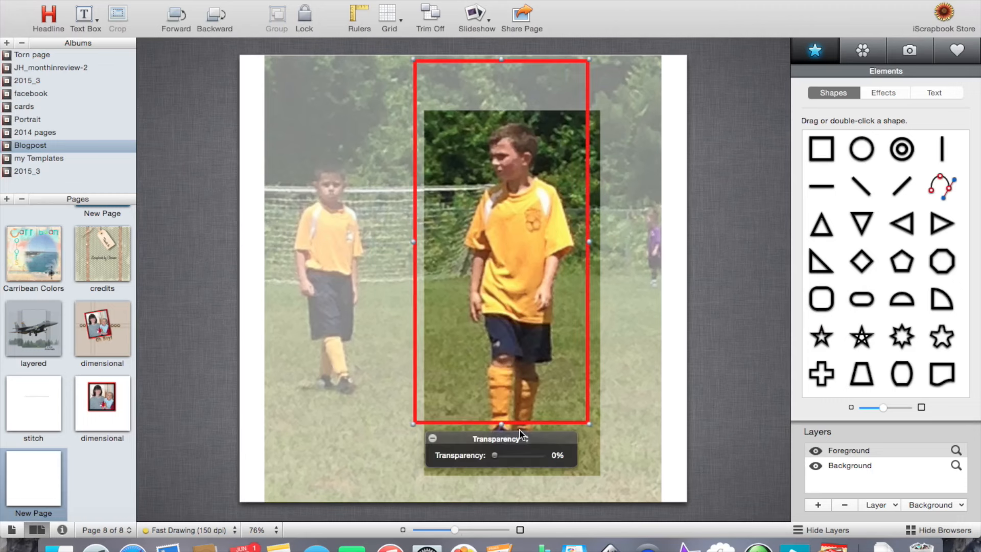
{"action": "left_click_drag", "start_coordinate": [501, 424], "coordinate": [522, 189]}
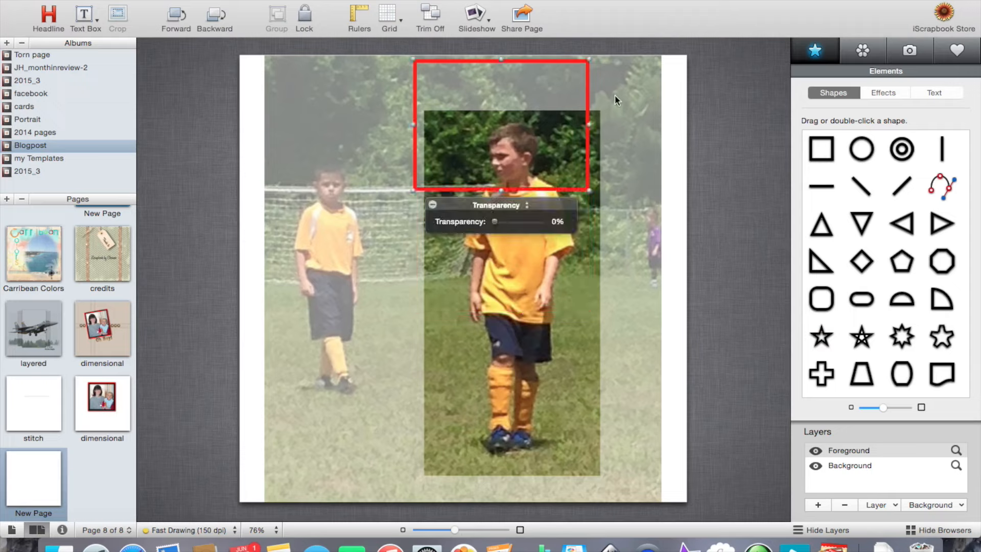
{"action": "left_click_drag", "start_coordinate": [592, 125], "coordinate": [635, 142]}
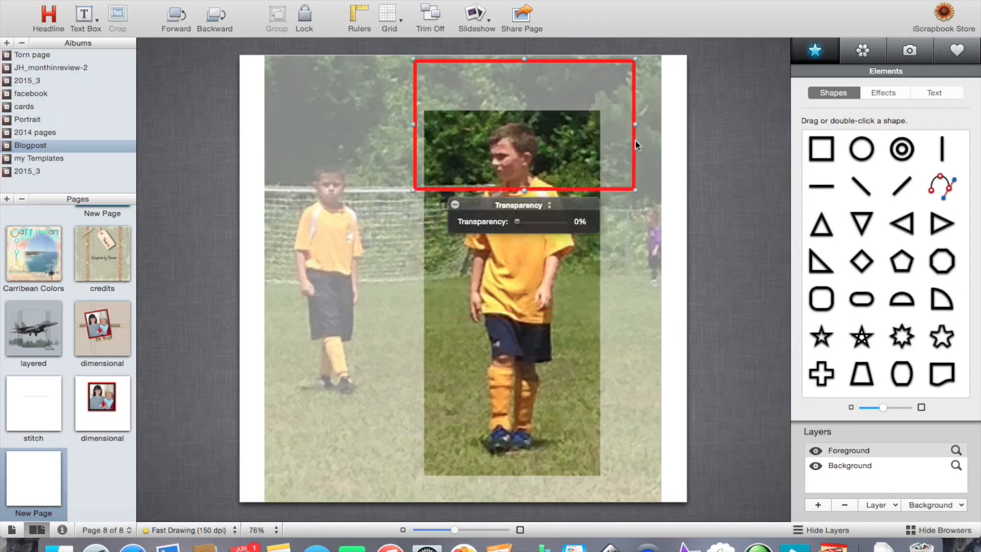
{"action": "left_click_drag", "start_coordinate": [604, 189], "coordinate": [601, 219]}
{"action": "left_click_drag", "start_coordinate": [521, 90], "coordinate": [520, 118]}
{"action": "left_click_drag", "start_coordinate": [520, 220], "coordinate": [519, 205]}
{"action": "left_click_drag", "start_coordinate": [630, 164], "coordinate": [580, 163]}
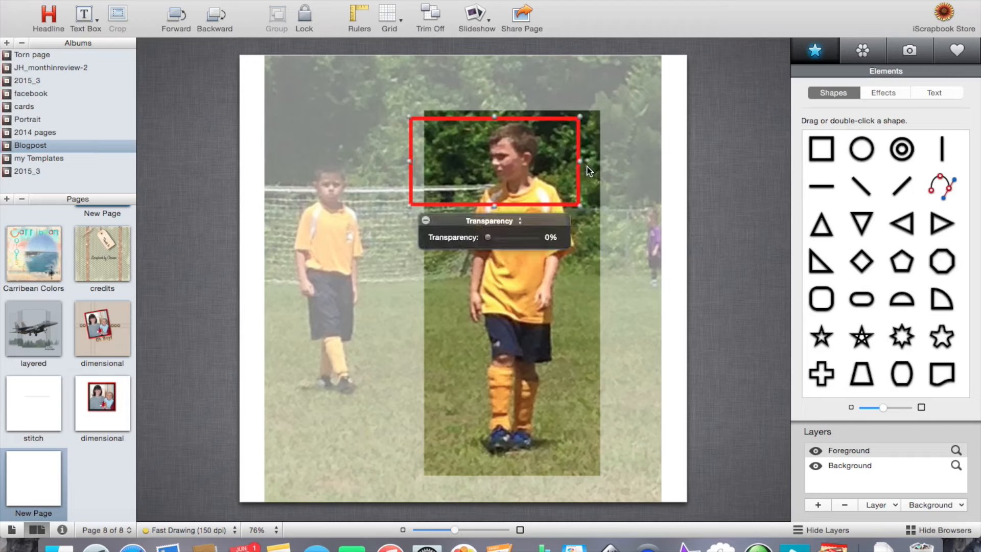
{"action": "left_click_drag", "start_coordinate": [410, 166], "coordinate": [384, 161]}
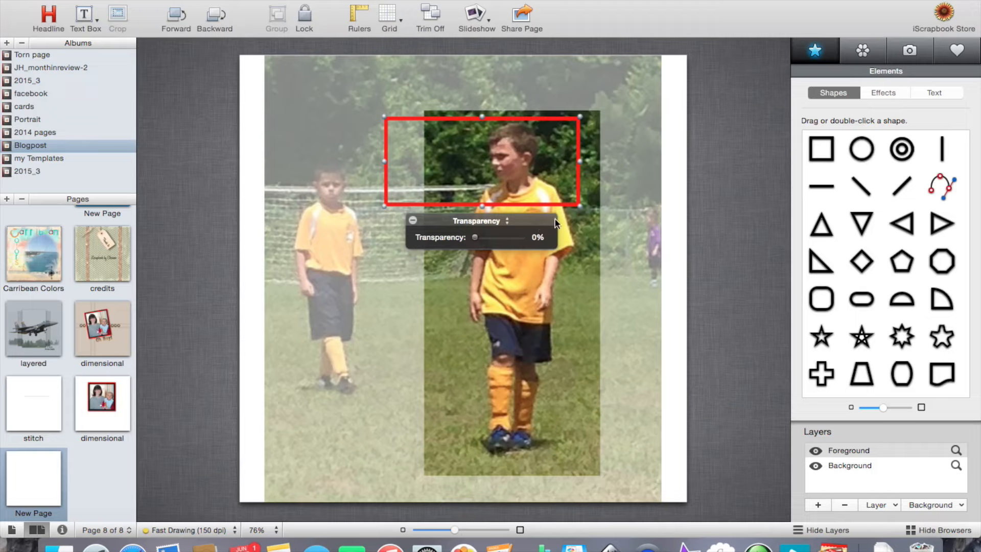
{"action": "left_click", "coordinate": [714, 173]}
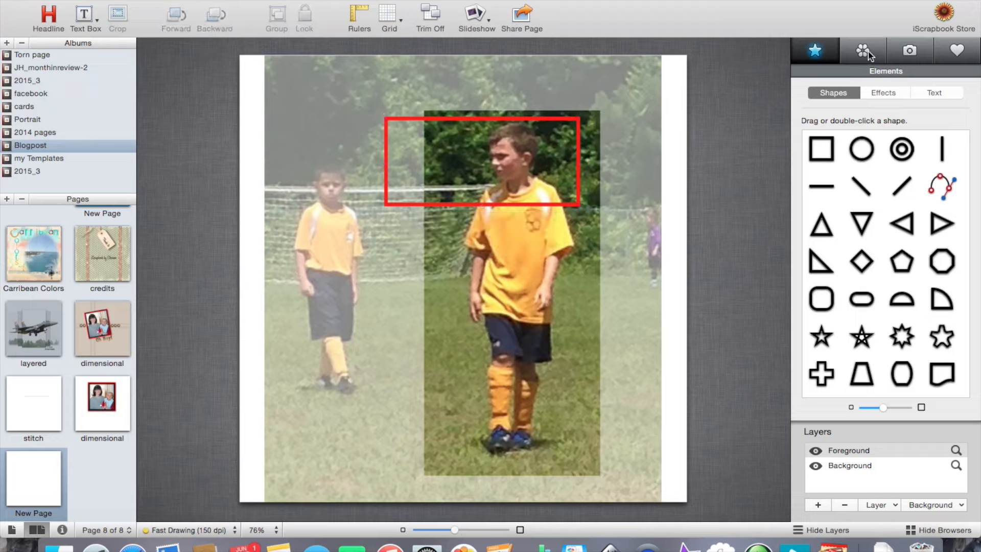
Define the red rectangle around the player's head as a photo placeholder with the default settings.
{"action": "left_click", "coordinate": [909, 51]}
{"action": "left_click_drag", "start_coordinate": [915, 257], "coordinate": [659, 168]}
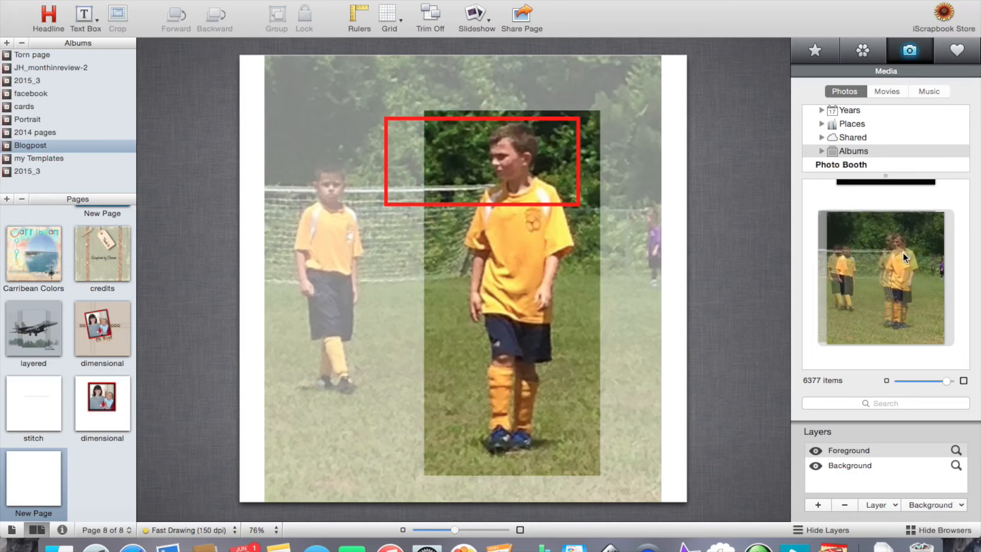
{"action": "left_click", "coordinate": [562, 120]}
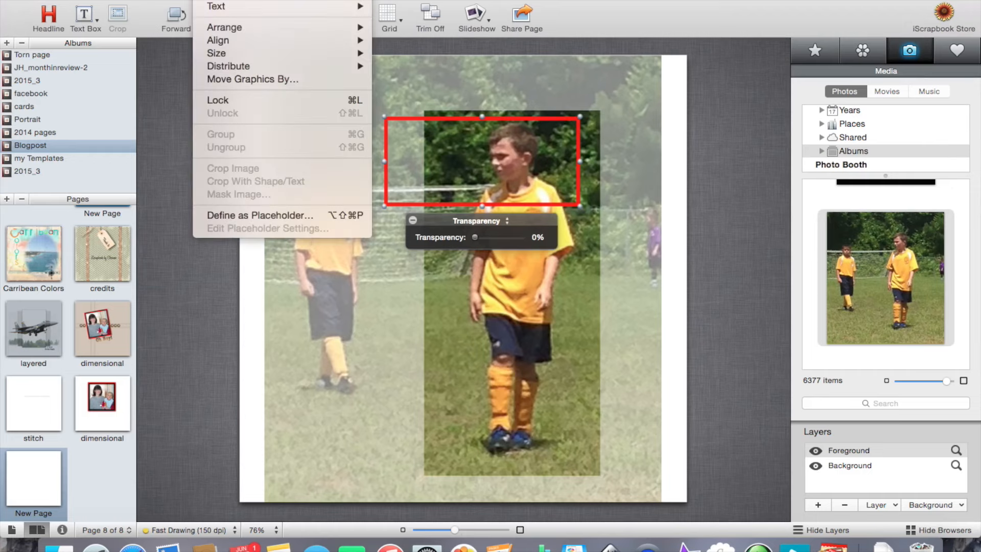
{"action": "left_click", "coordinate": [239, 210]}
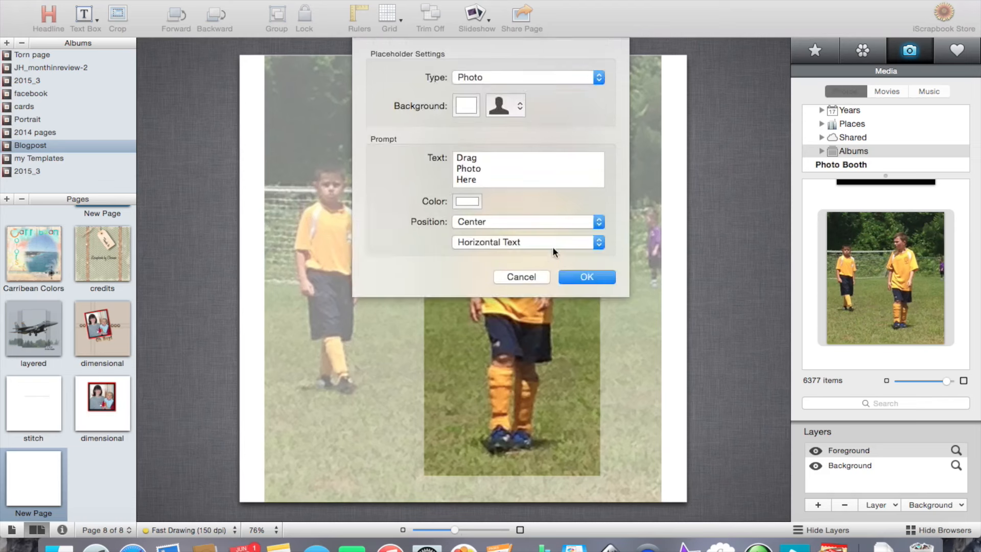
{"action": "left_click", "coordinate": [582, 277]}
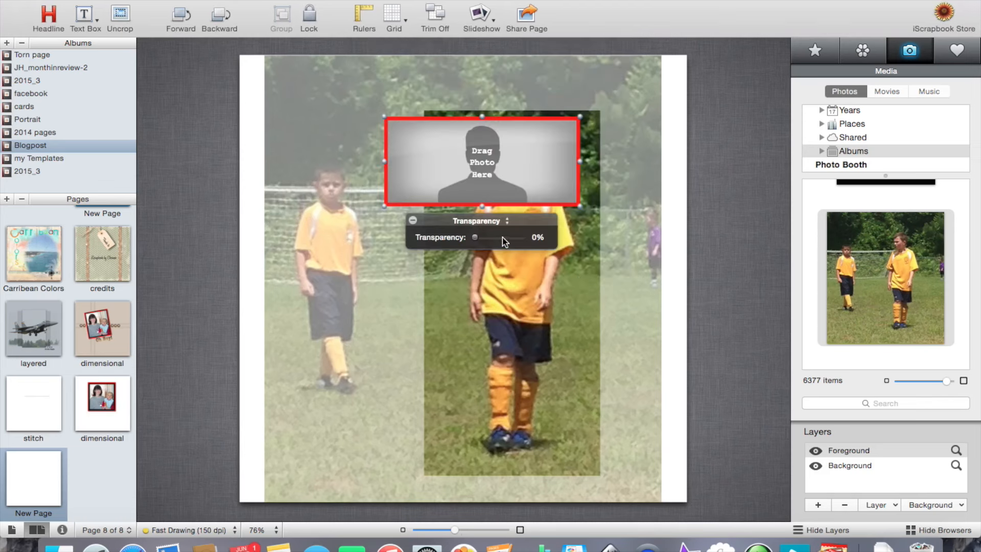
Set the new placeholder's stroke to None.
{"action": "left_click", "coordinate": [490, 222]}
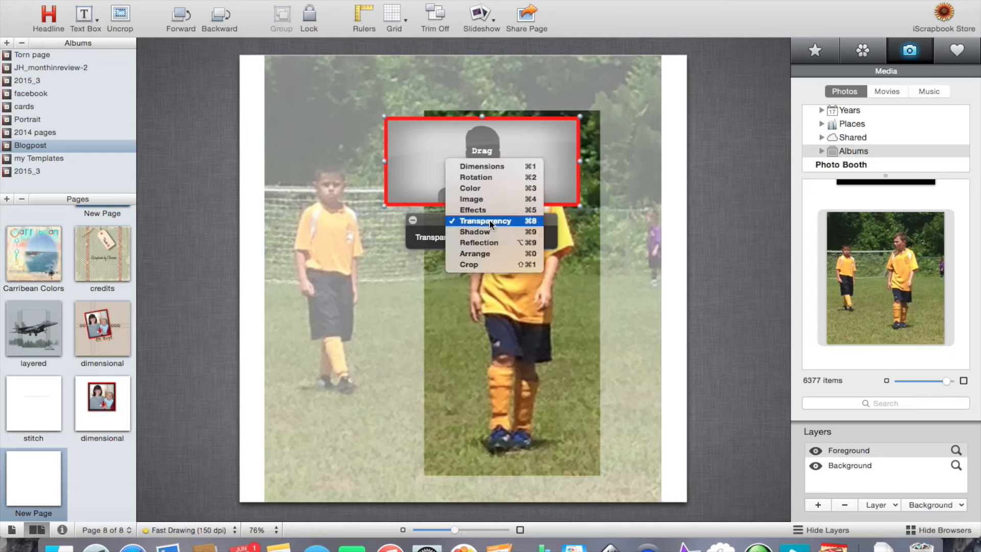
{"action": "left_click", "coordinate": [494, 186]}
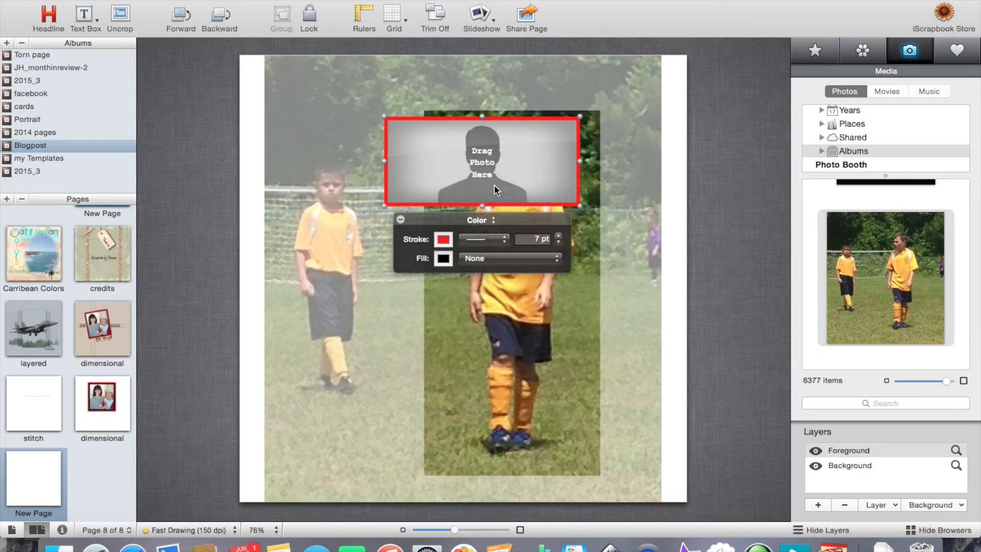
{"action": "left_click", "coordinate": [484, 239]}
{"action": "left_click", "coordinate": [483, 229]}
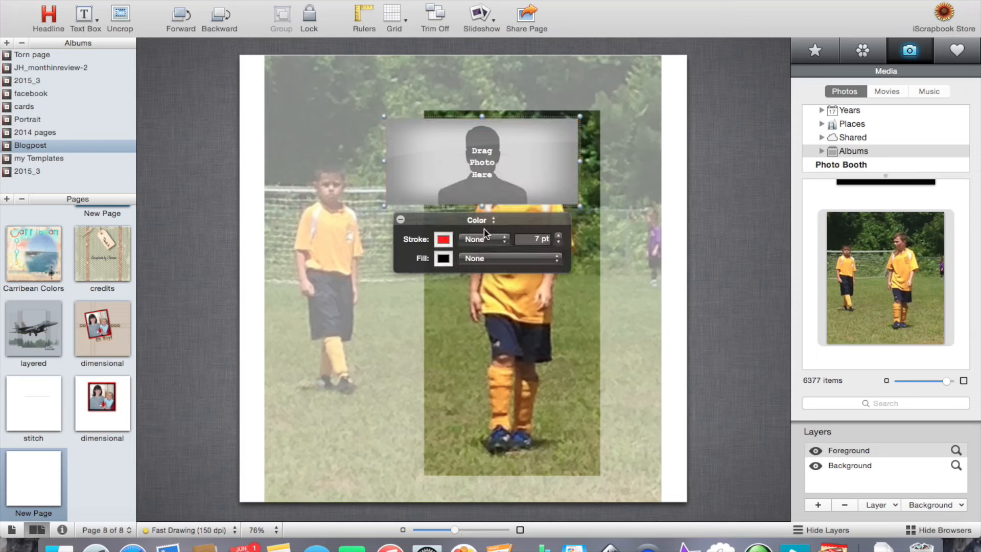
{"action": "left_click", "coordinate": [709, 188]}
Place the same soccer photo in the wide placeholder, set its height to 12 in and align it with the background photo.
{"action": "left_click_drag", "start_coordinate": [889, 276], "coordinate": [496, 198]}
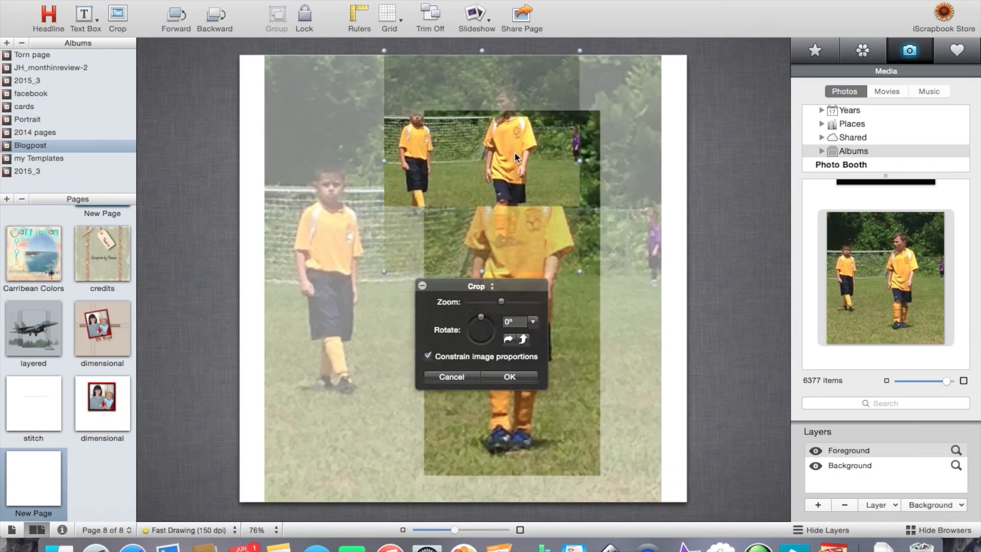
{"action": "left_click", "coordinate": [476, 286]}
{"action": "left_click", "coordinate": [498, 187]}
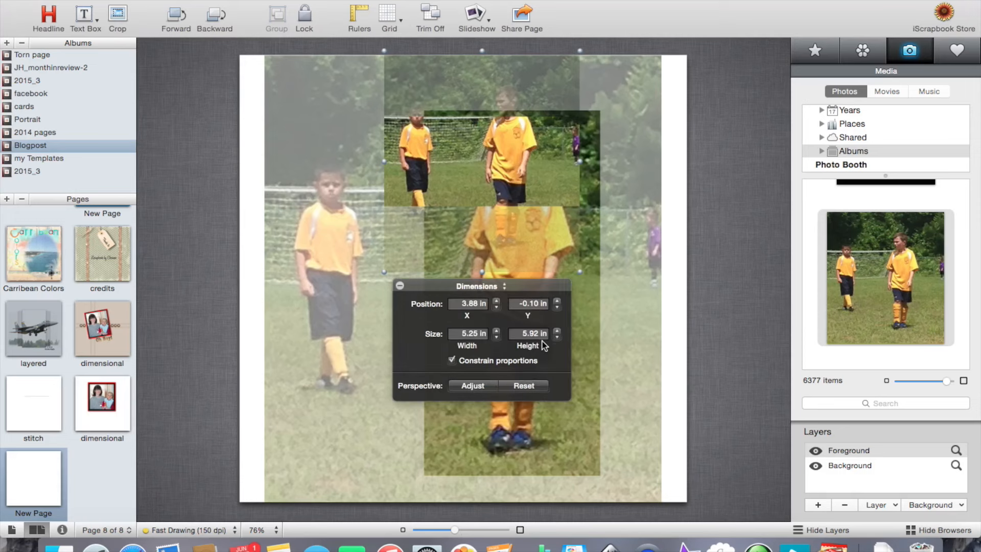
{"action": "left_click", "coordinate": [540, 334]}
{"action": "type", "text": "12"}
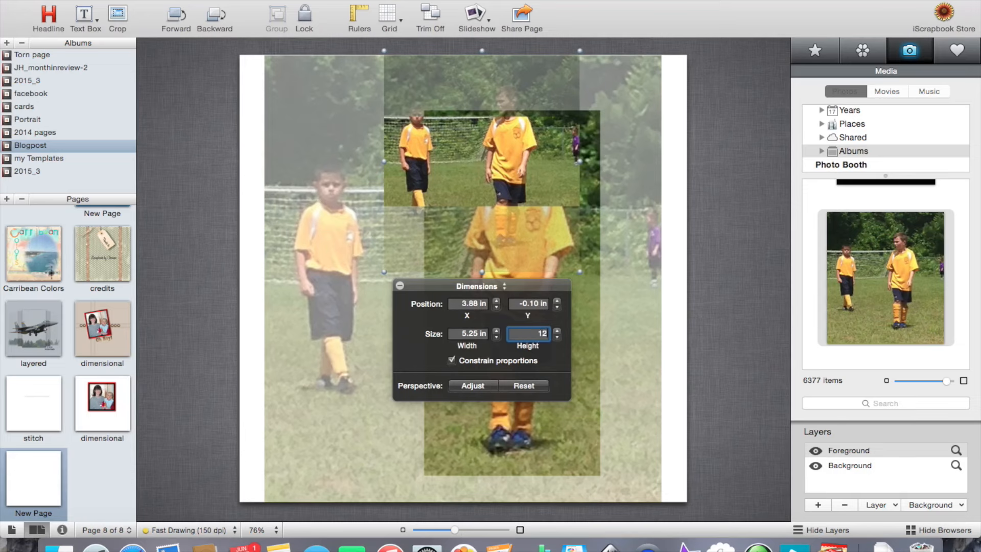
{"action": "key", "text": "Return"}
{"action": "left_click_drag", "start_coordinate": [680, 207], "coordinate": [565, 210]}
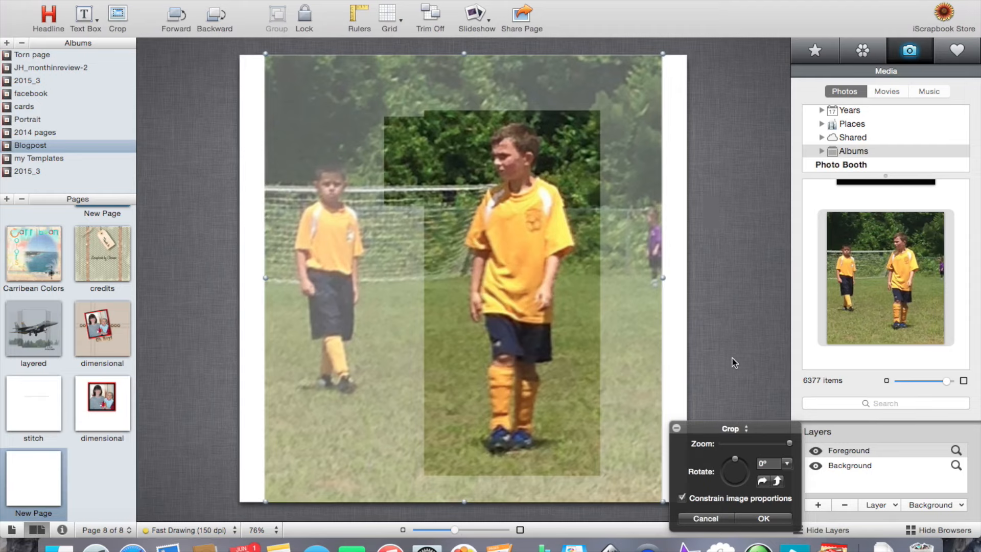
{"action": "left_click", "coordinate": [780, 518]}
{"action": "left_click", "coordinate": [711, 324]}
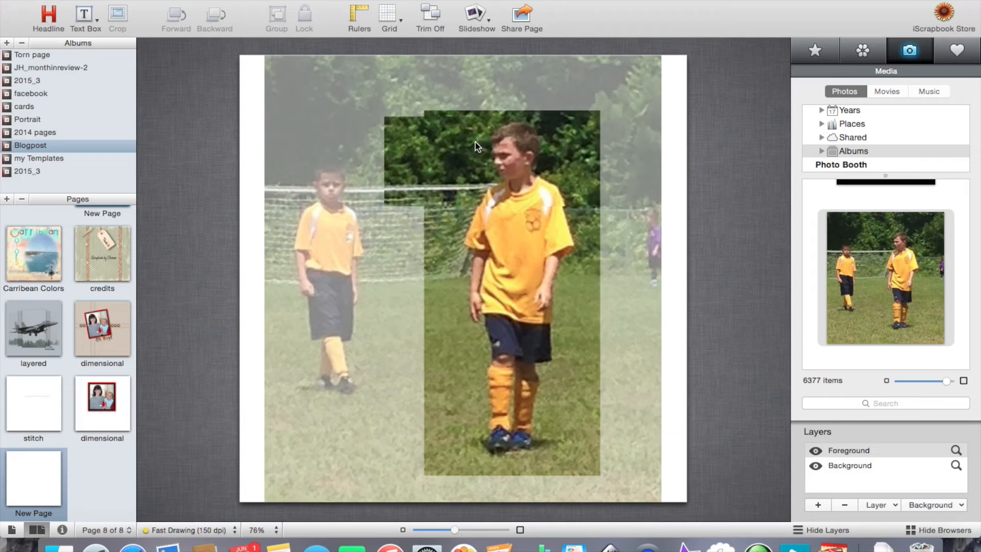
Replace the photo in the wide placeholder with the same soccer photo and set its height to 12 in.
{"action": "left_click_drag", "start_coordinate": [857, 275], "coordinate": [535, 160]}
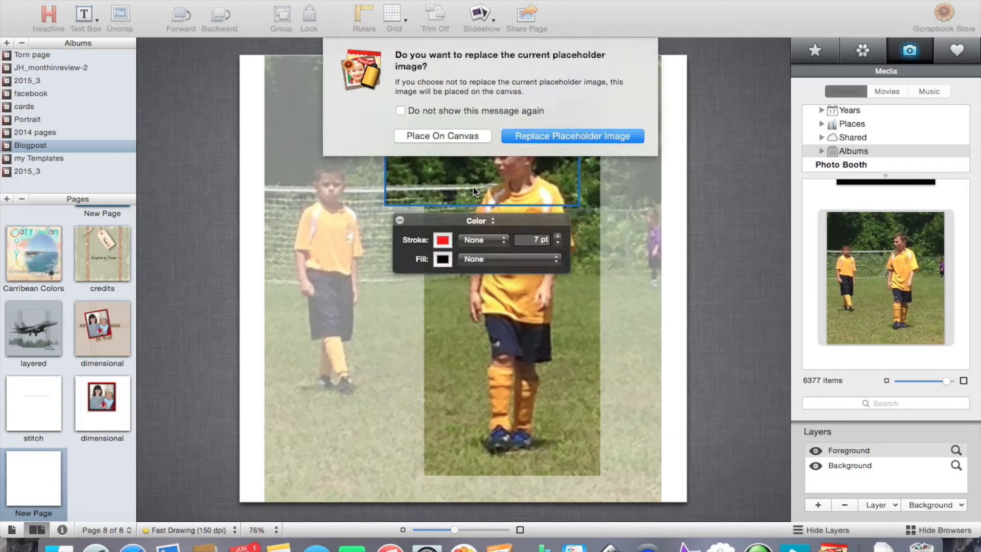
{"action": "left_click", "coordinate": [517, 137]}
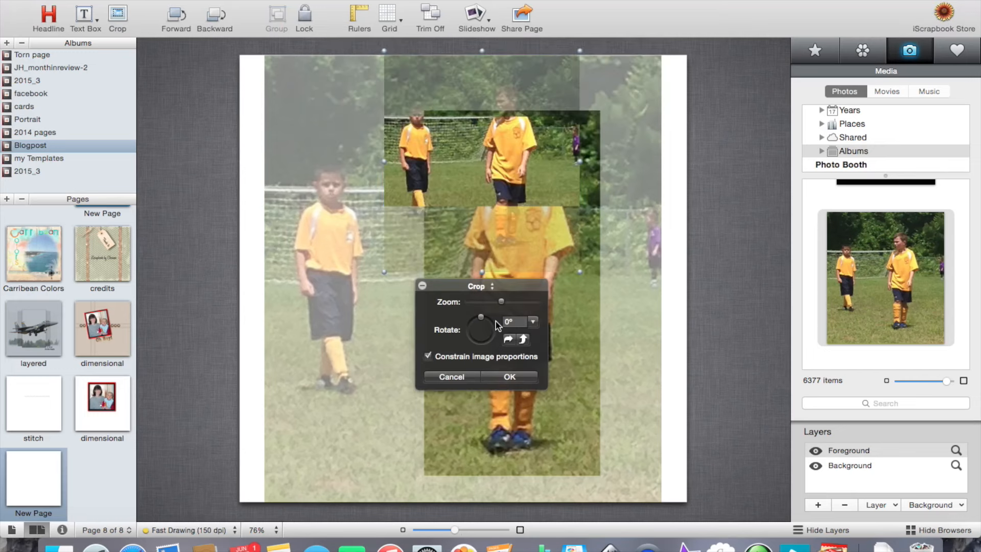
{"action": "left_click", "coordinate": [483, 286]}
{"action": "left_click", "coordinate": [497, 190]}
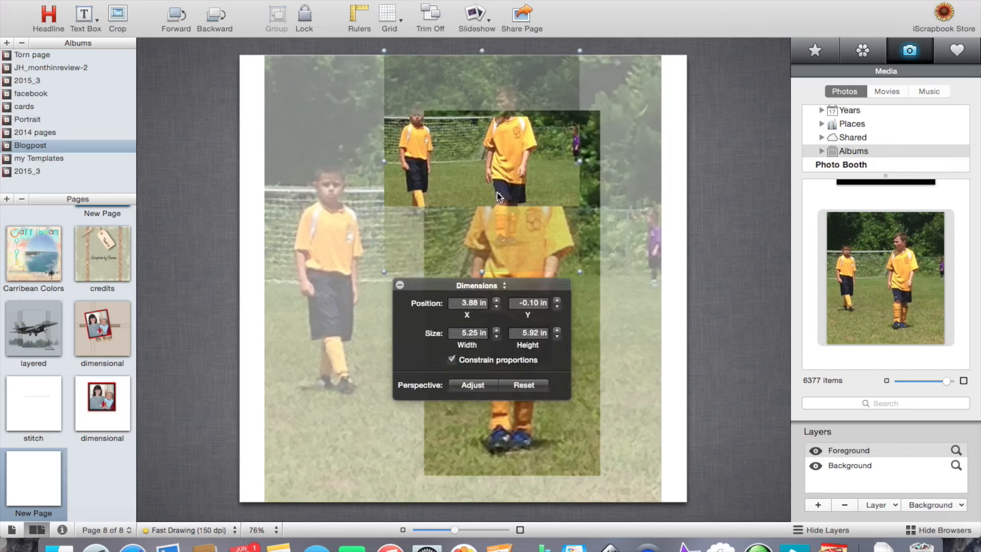
{"action": "left_click", "coordinate": [530, 333]}
{"action": "type", "text": "12"}
{"action": "key", "text": "Return"}
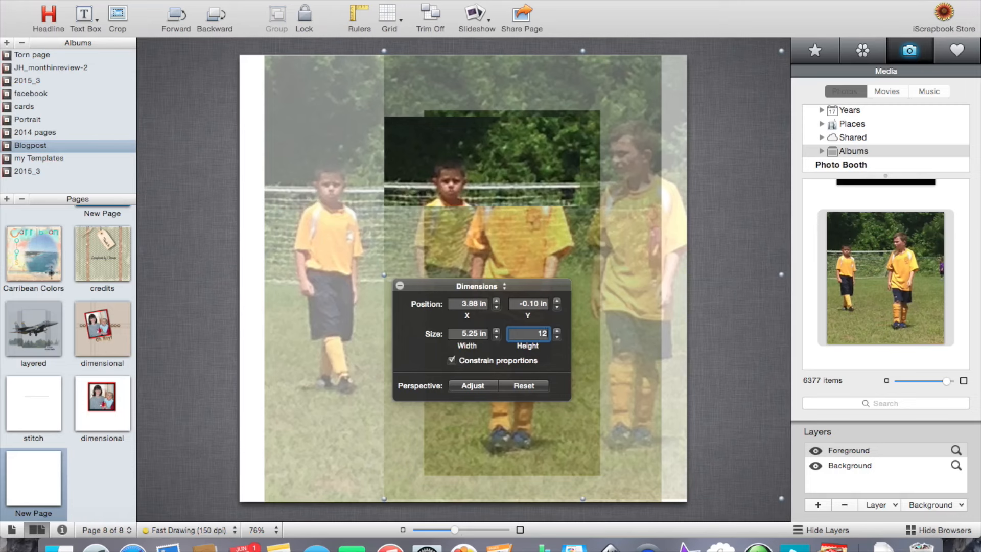
Align the wide placeholder's photo with the faded background photo and accept the crop.
{"action": "left_click_drag", "start_coordinate": [651, 285], "coordinate": [529, 289]}
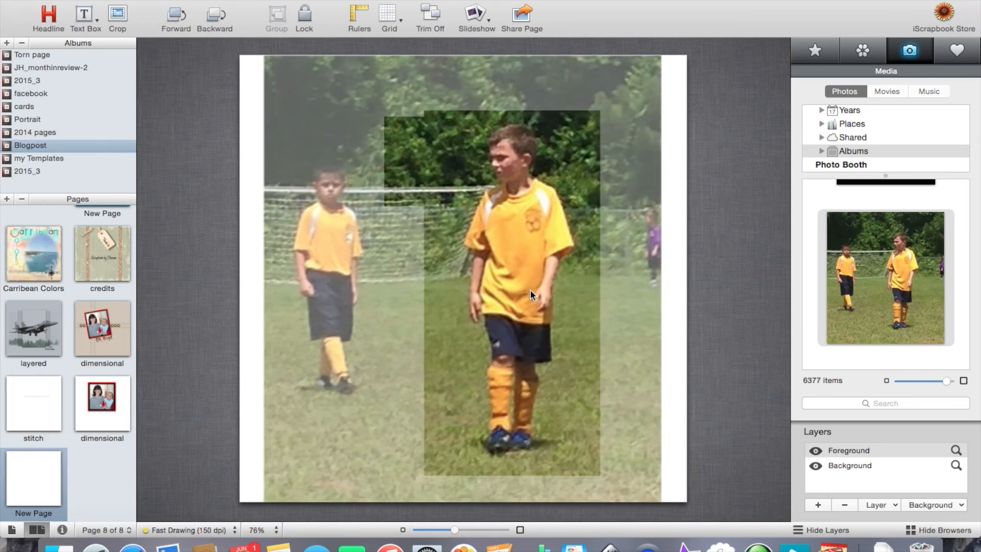
{"action": "double_click", "coordinate": [529, 289]}
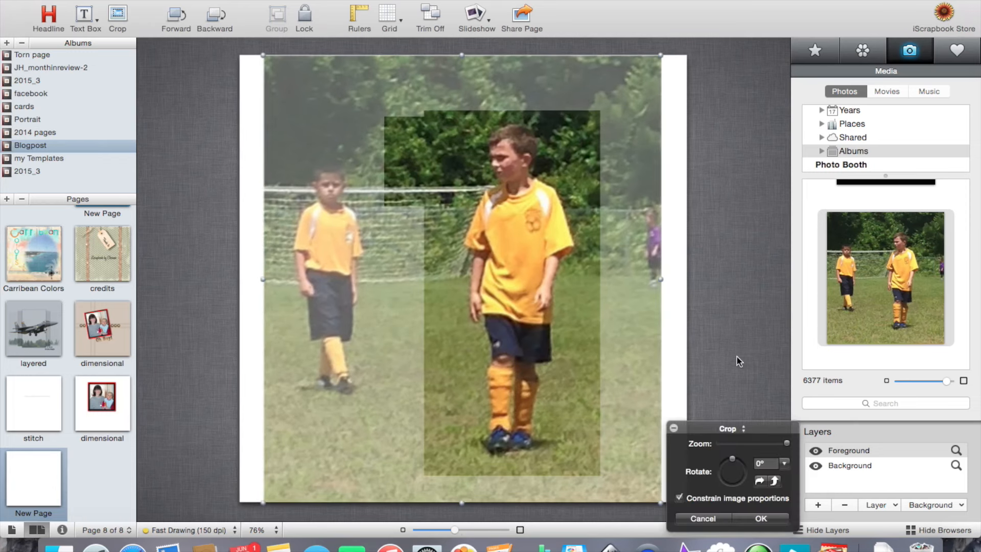
{"action": "left_click", "coordinate": [761, 518]}
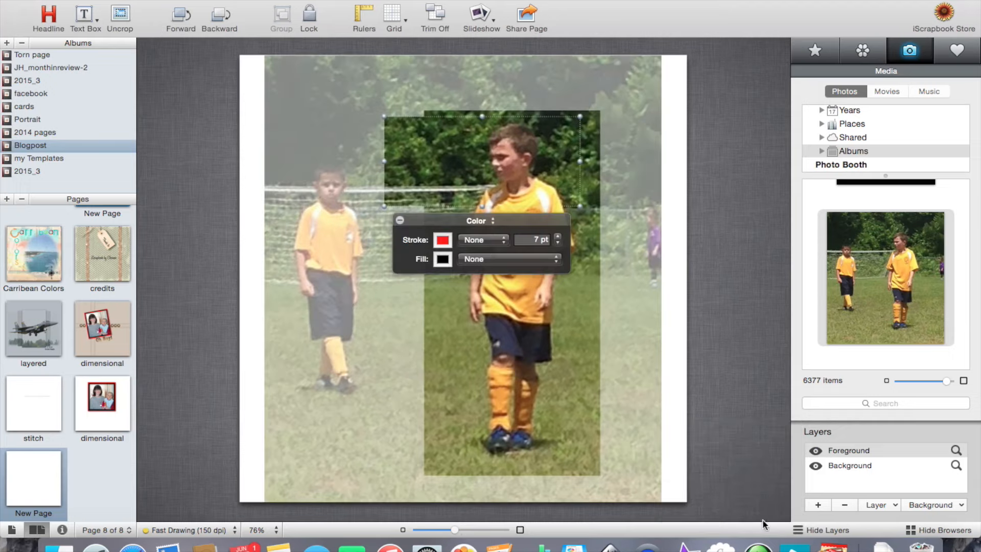
{"action": "left_click", "coordinate": [717, 336]}
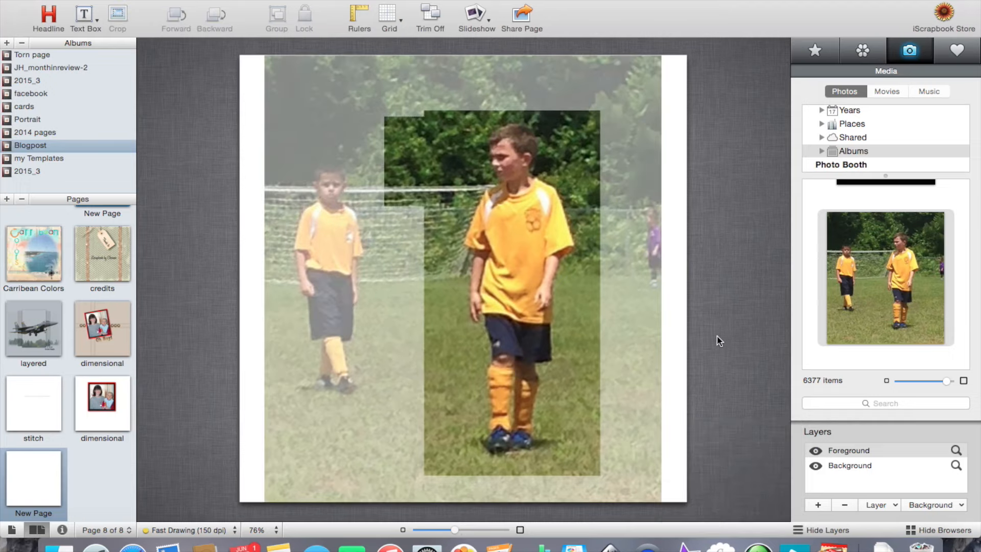
{"action": "left_click", "coordinate": [581, 314]}
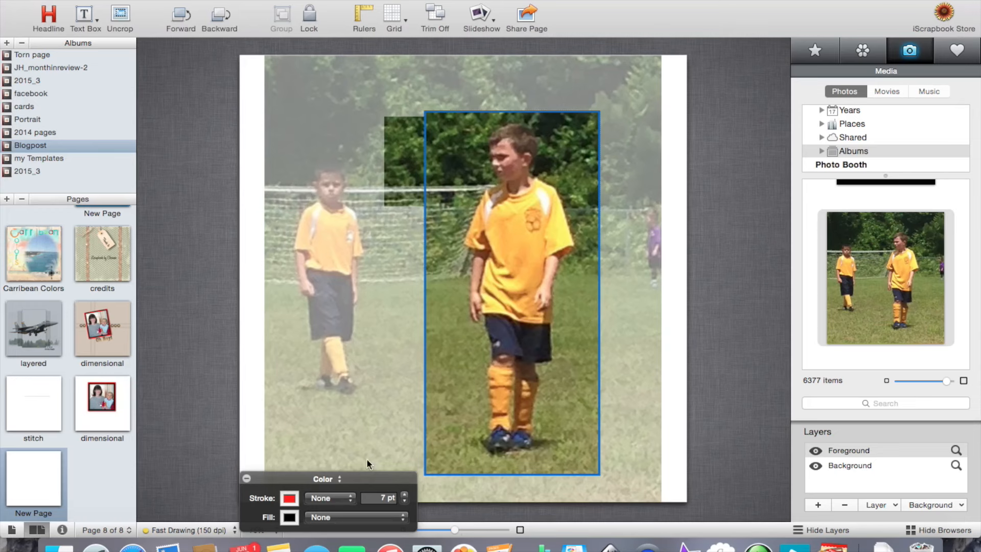
{"action": "left_click", "coordinate": [627, 378]}
{"action": "left_click", "coordinate": [718, 351]}
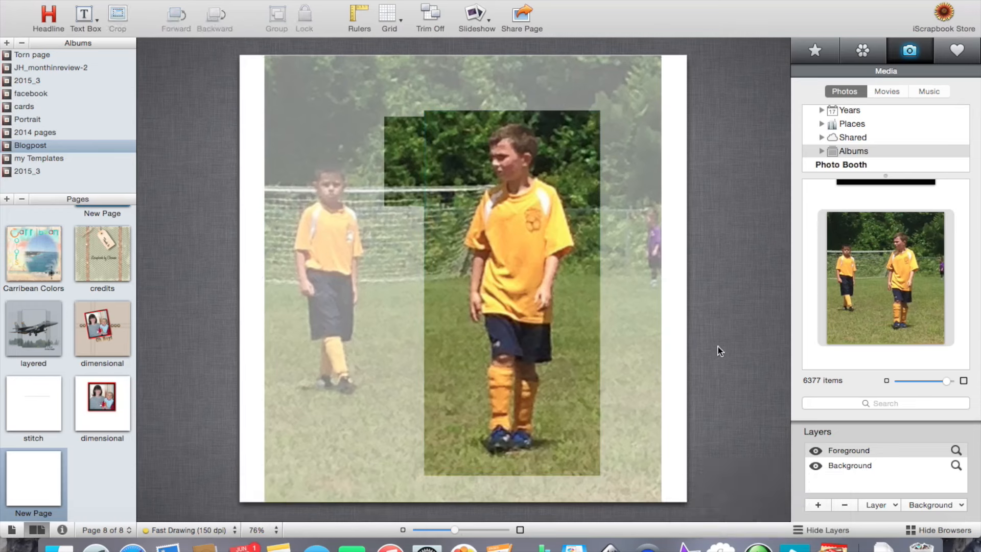
{"action": "left_click", "coordinate": [643, 310]}
{"action": "left_click", "coordinate": [690, 282]}
Make the tall placeholder over the front player slightly transparent.
{"action": "left_click", "coordinate": [573, 317]}
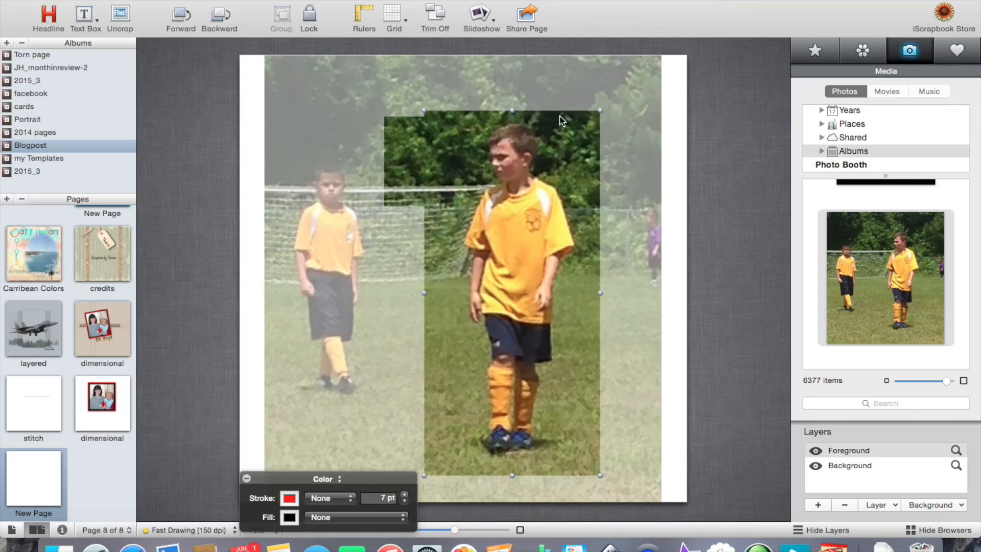
{"action": "left_click", "coordinate": [325, 478]}
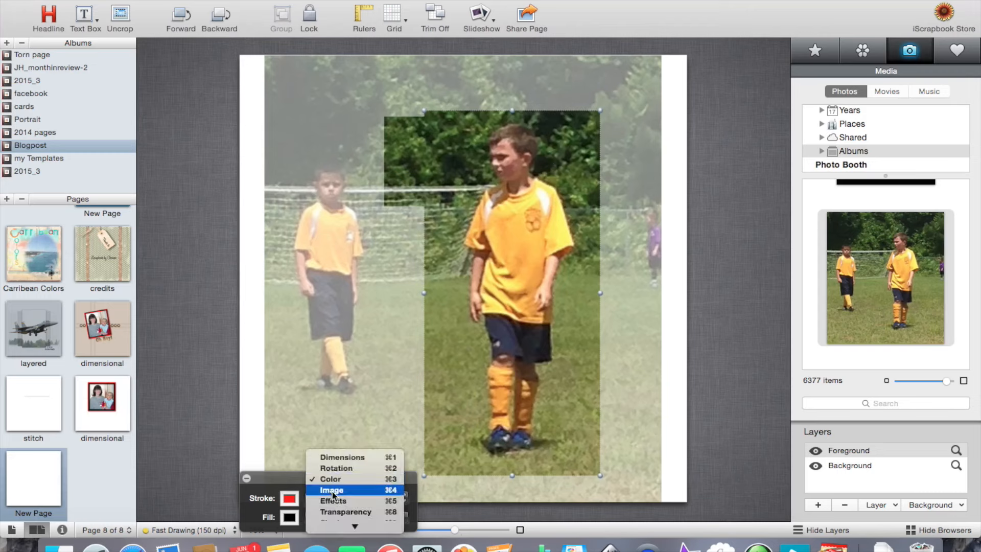
{"action": "left_click", "coordinate": [342, 510]}
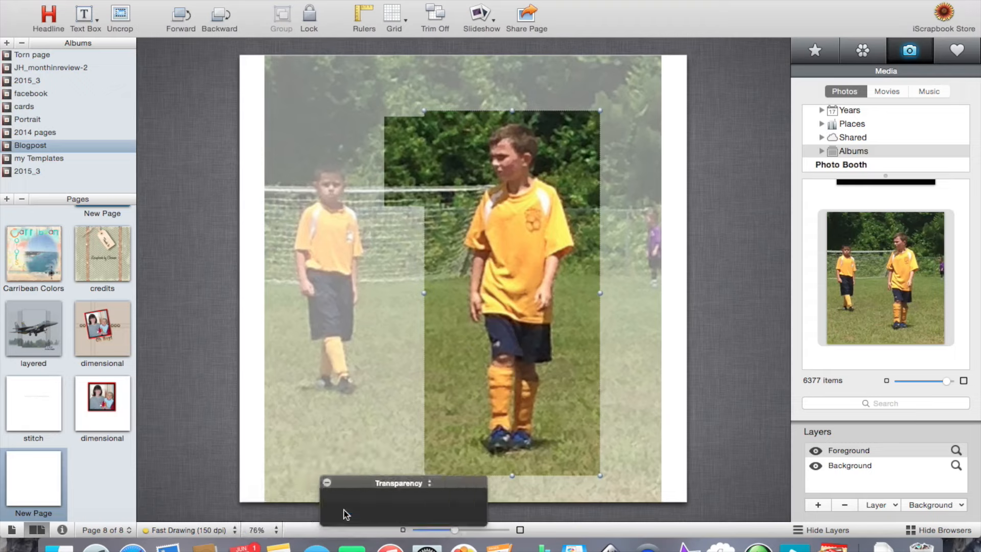
{"action": "left_click_drag", "start_coordinate": [506, 509], "coordinate": [519, 508]}
{"action": "left_click", "coordinate": [745, 353]}
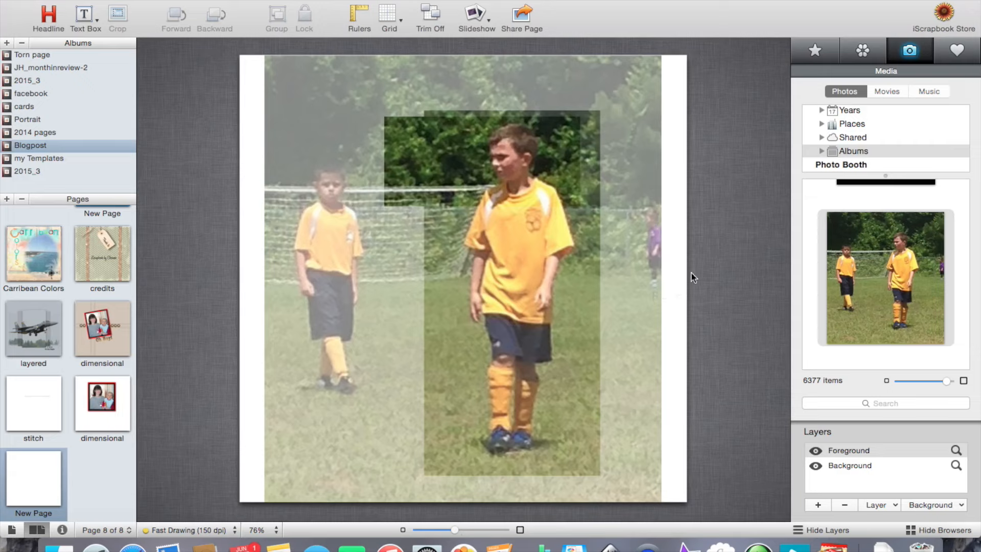
Apply the Mask effect to the faded background photo.
{"action": "left_click", "coordinate": [655, 288]}
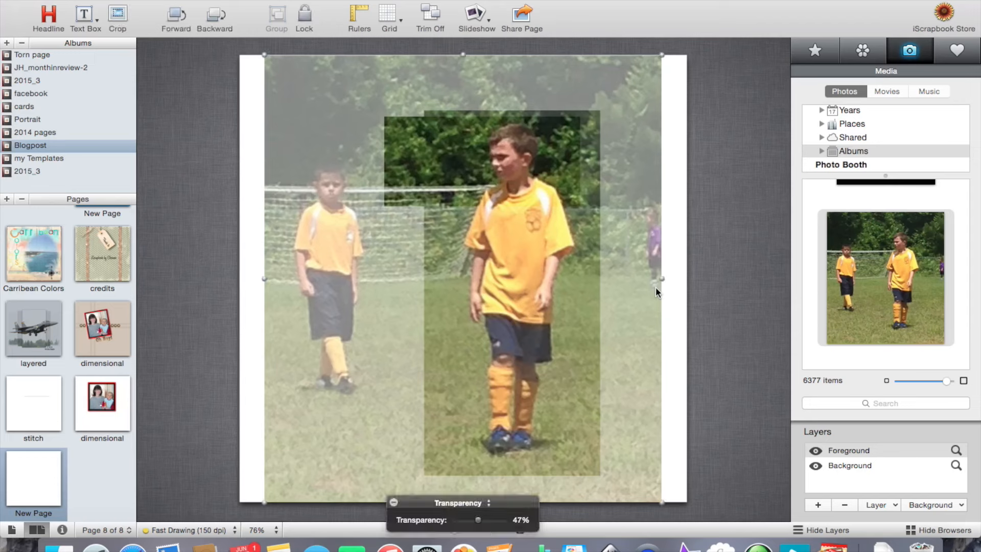
{"action": "left_click", "coordinate": [468, 503]}
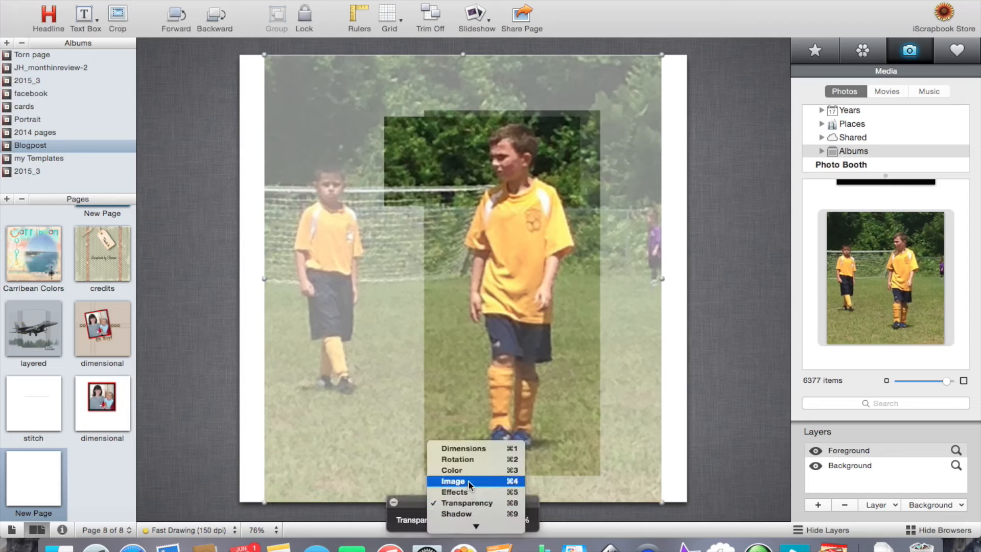
{"action": "left_click", "coordinate": [468, 492]}
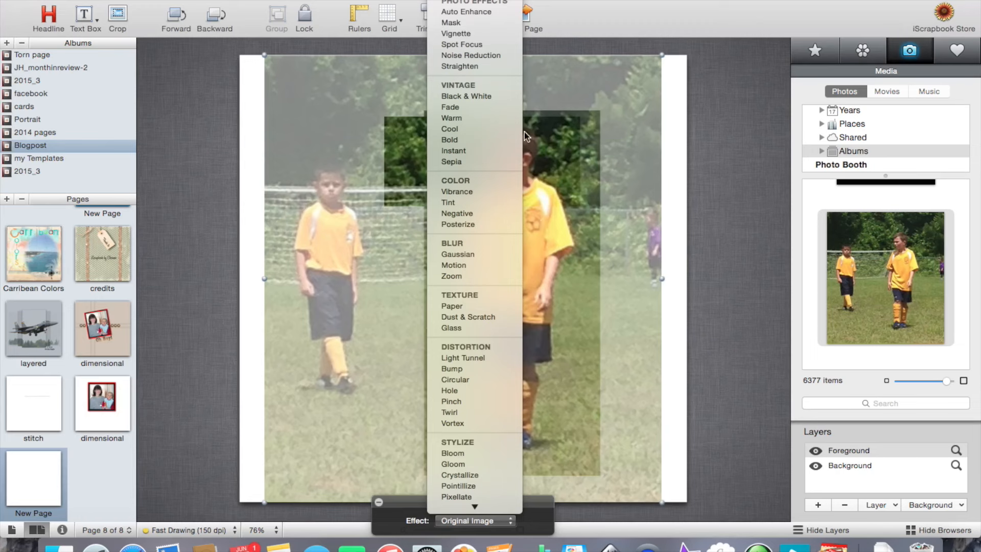
{"action": "scroll", "coordinate": [488, 20], "scroll_direction": "up", "scroll_amount": 1}
{"action": "left_click", "coordinate": [451, 152]}
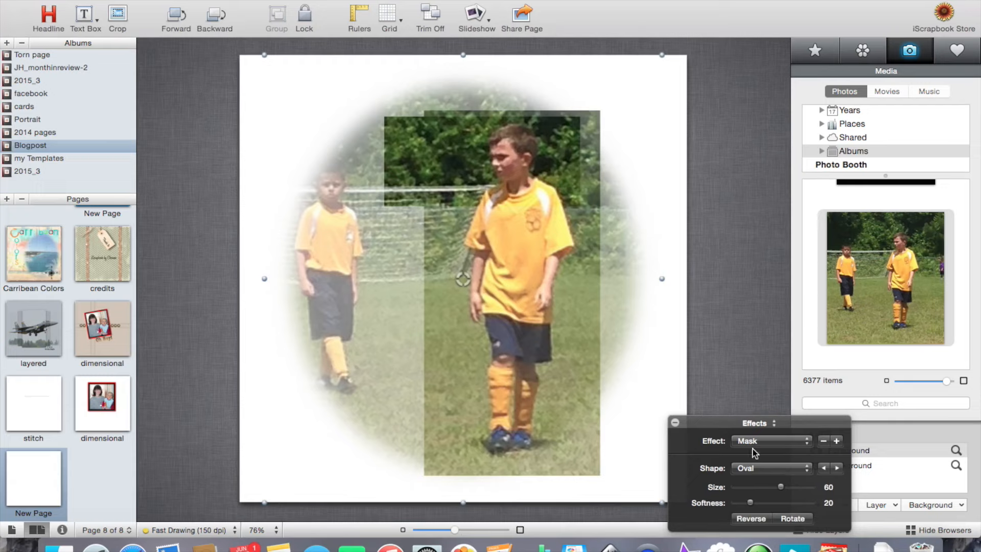
Try the Gradient Round mask shape on the background photo, followed by Crystal with a softness of 5.
{"action": "left_click", "coordinate": [758, 468]}
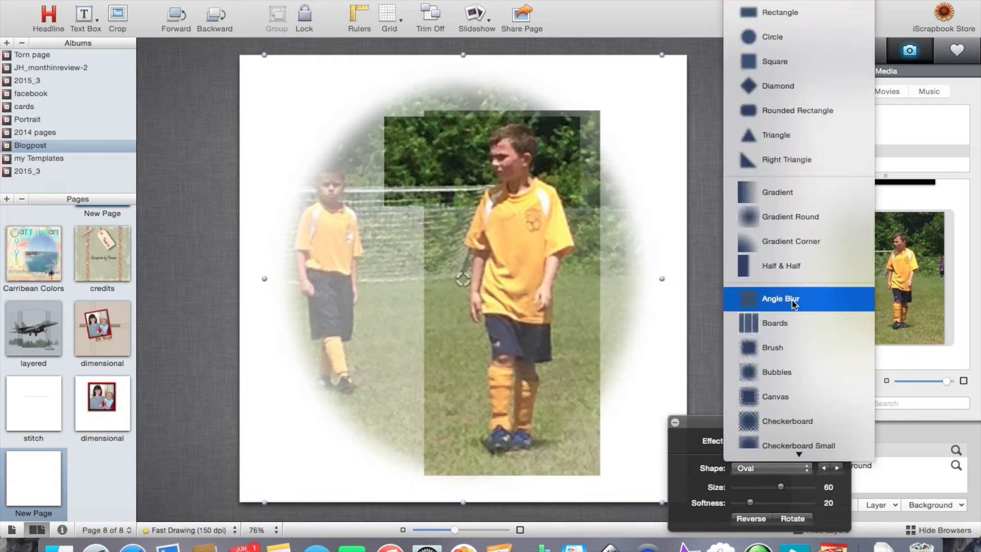
{"action": "left_click", "coordinate": [787, 220]}
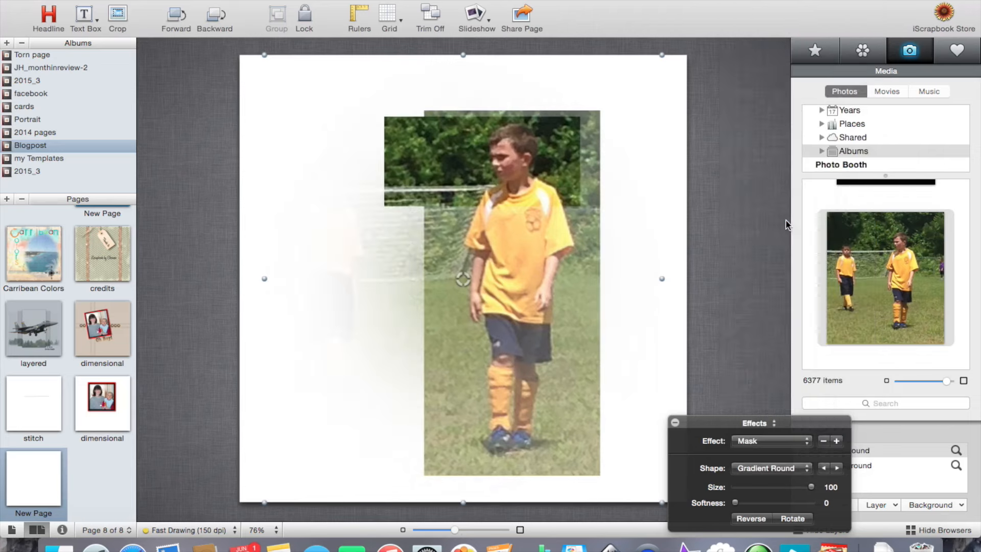
{"action": "left_click", "coordinate": [766, 468]}
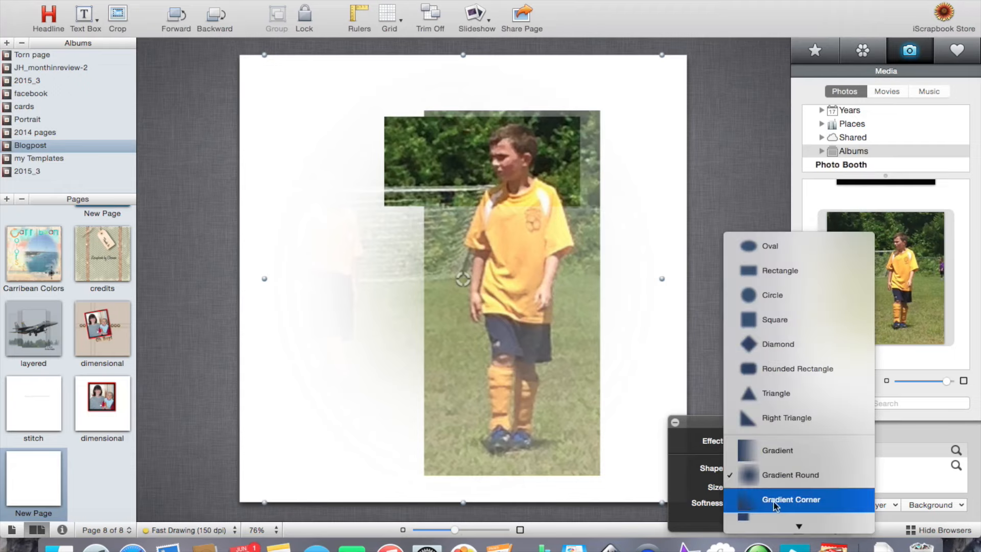
{"action": "scroll", "coordinate": [769, 499], "scroll_direction": "down", "scroll_amount": 5}
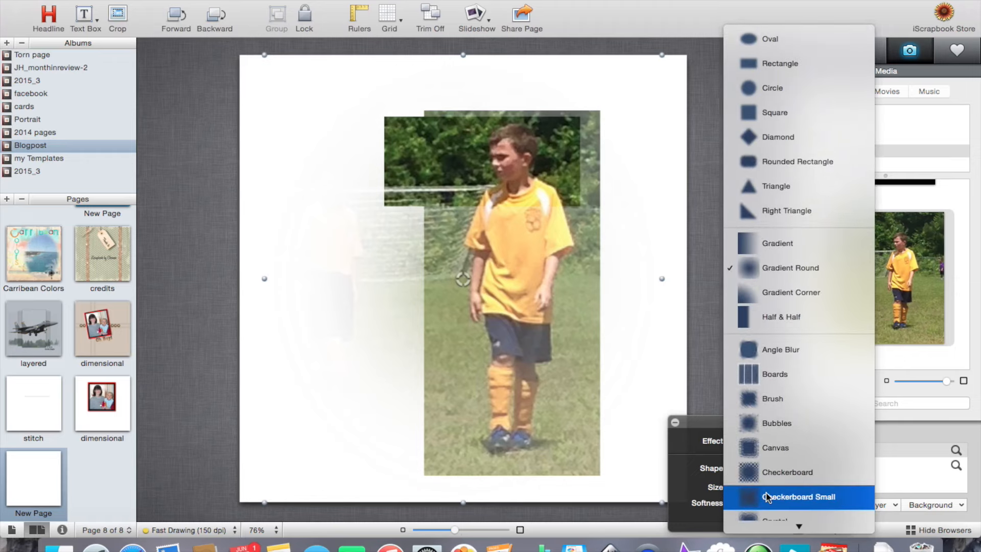
{"action": "scroll", "coordinate": [766, 496], "scroll_direction": "down", "scroll_amount": 3}
{"action": "scroll", "coordinate": [766, 497], "scroll_direction": "down", "scroll_amount": 1}
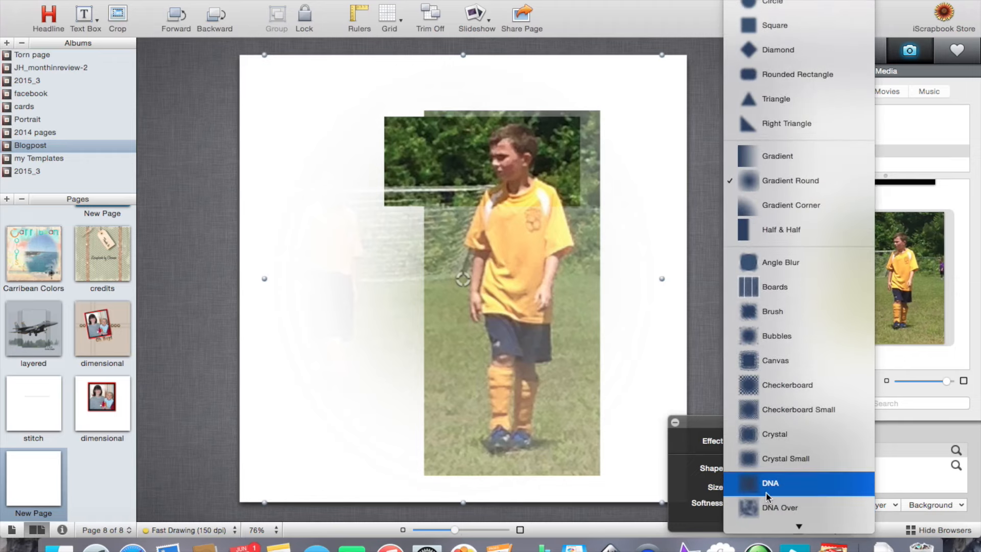
{"action": "left_click", "coordinate": [764, 437]}
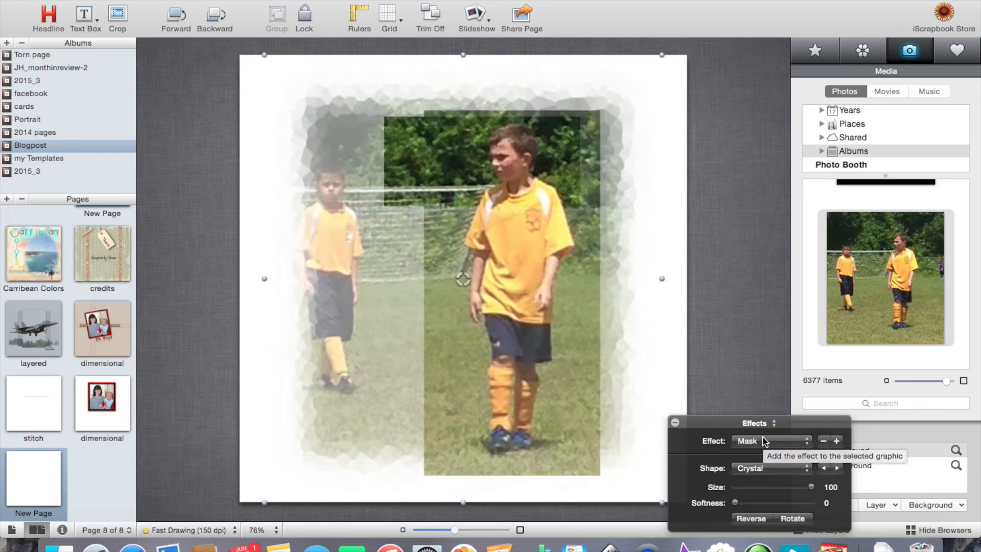
{"action": "mouse_move", "coordinate": [809, 488]}
{"action": "left_mouse_down"}
{"action": "mouse_move", "coordinate": [797, 488]}
{"action": "mouse_move", "coordinate": [821, 489]}
{"action": "left_mouse_up"}
{"action": "left_click_drag", "start_coordinate": [738, 505], "coordinate": [742, 506]}
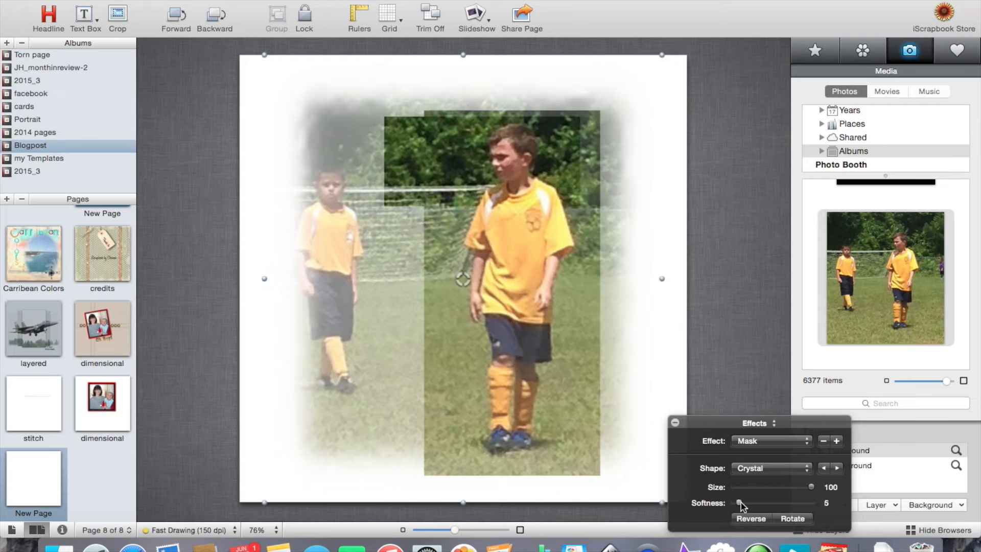
Set the background photo's mask shape to Paint Brush with a size of 100 and a softness of 0.
{"action": "left_click", "coordinate": [769, 468]}
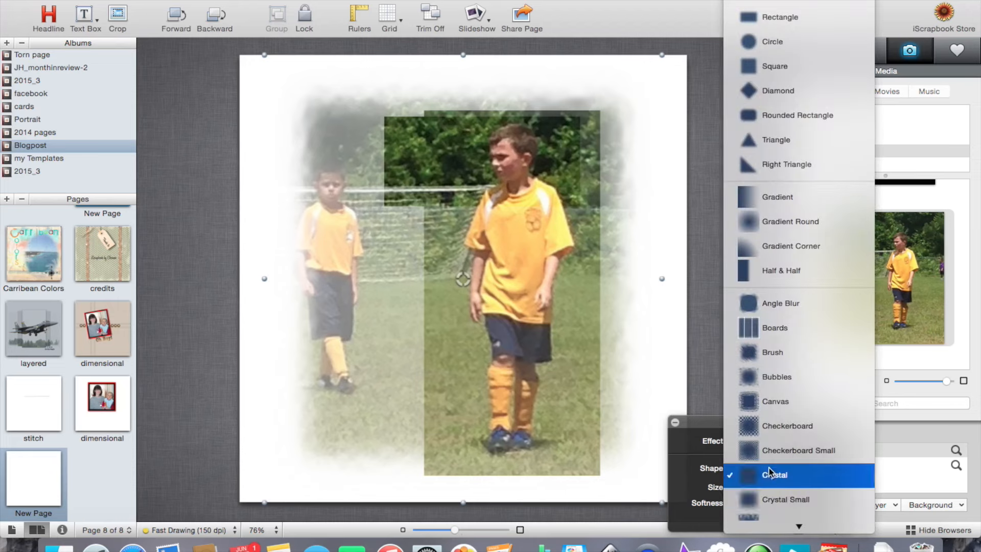
{"action": "scroll", "coordinate": [758, 500], "scroll_direction": "down", "scroll_amount": 5}
{"action": "scroll", "coordinate": [757, 498], "scroll_direction": "down", "scroll_amount": 5}
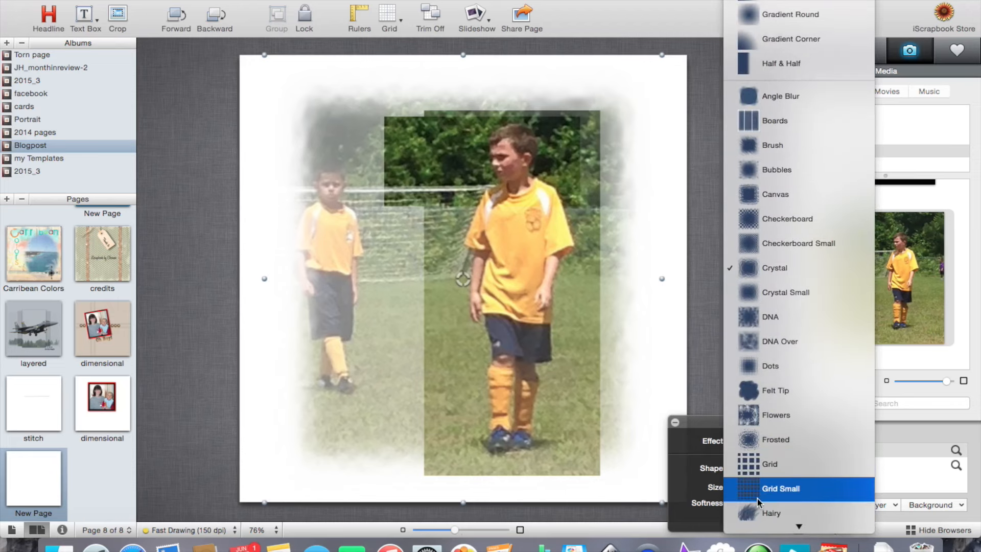
{"action": "scroll", "coordinate": [757, 498], "scroll_direction": "down", "scroll_amount": 2}
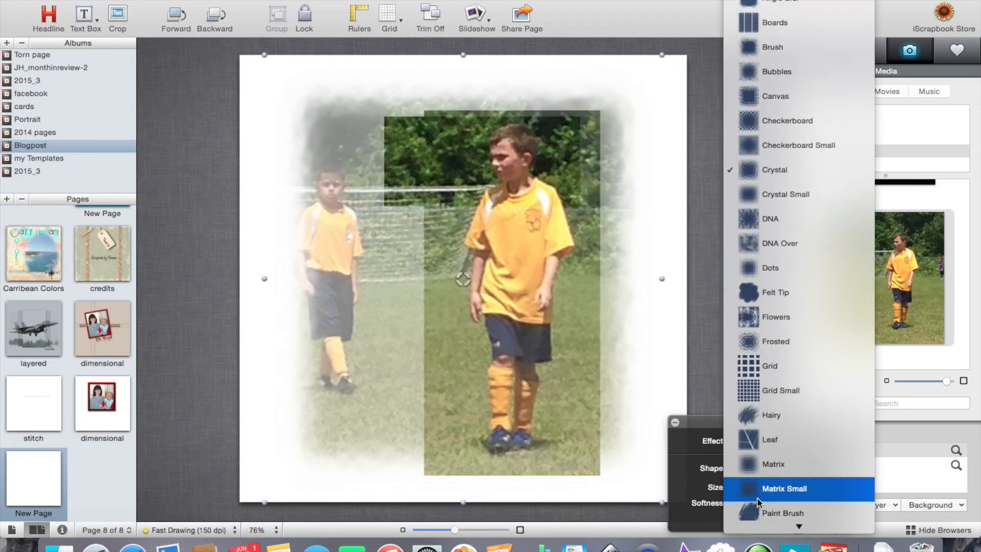
{"action": "scroll", "coordinate": [757, 498], "scroll_direction": "down", "scroll_amount": 3}
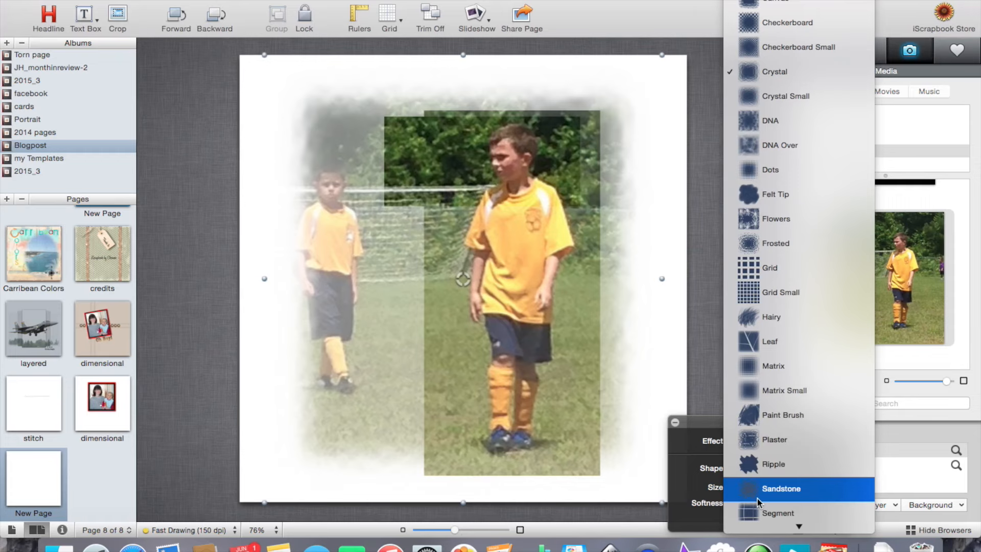
{"action": "scroll", "coordinate": [757, 498], "scroll_direction": "down", "scroll_amount": 1}
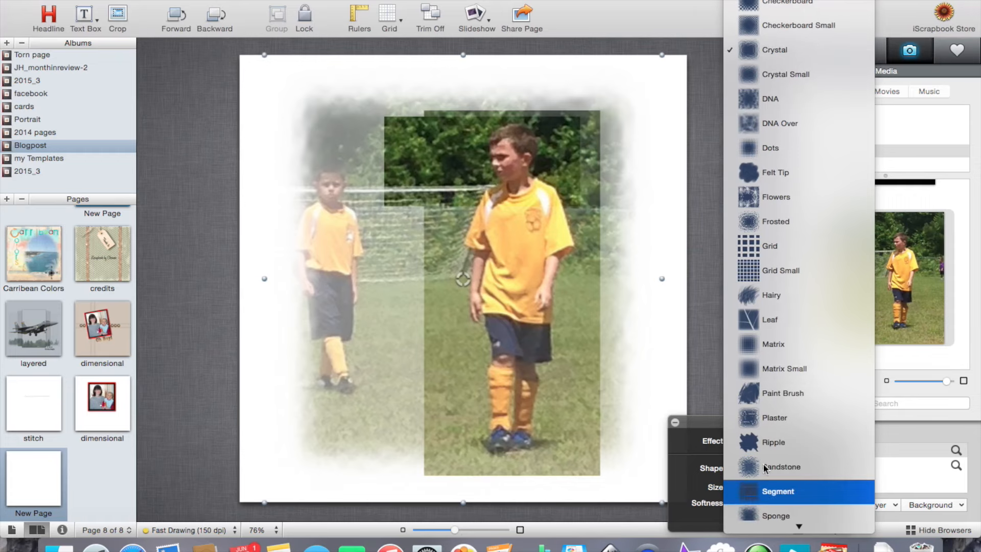
{"action": "left_click", "coordinate": [767, 394]}
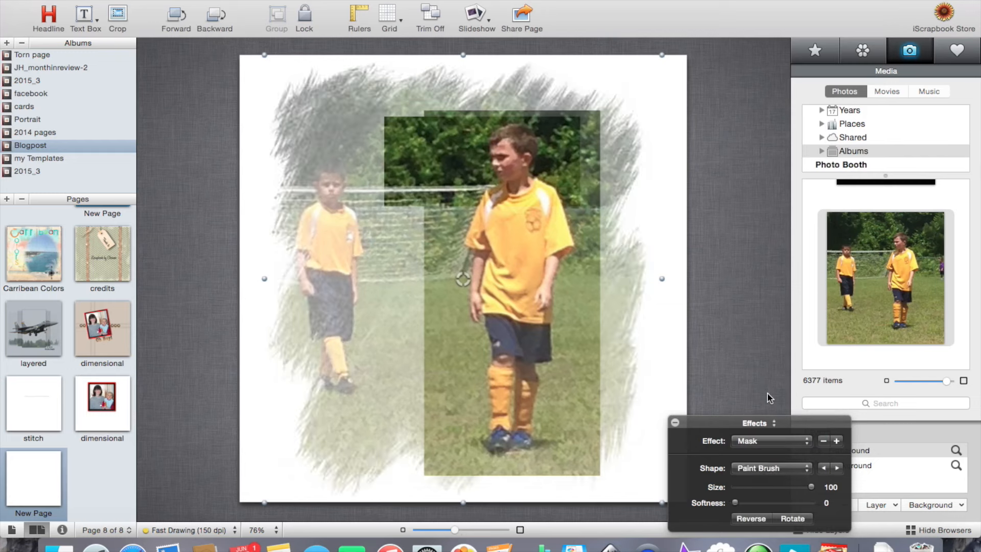
{"action": "left_click_drag", "start_coordinate": [737, 505], "coordinate": [735, 503]}
{"action": "left_click", "coordinate": [747, 303]}
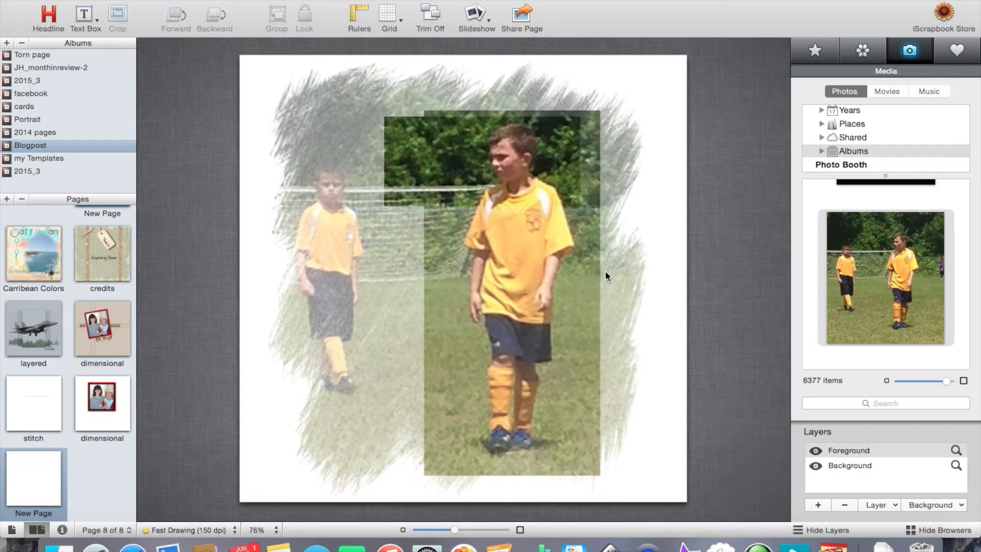
Add a shadow to the tall placeholder over the front player with 4 pt offset, 6 pt blur and 51% opacity.
{"action": "left_click", "coordinate": [577, 319]}
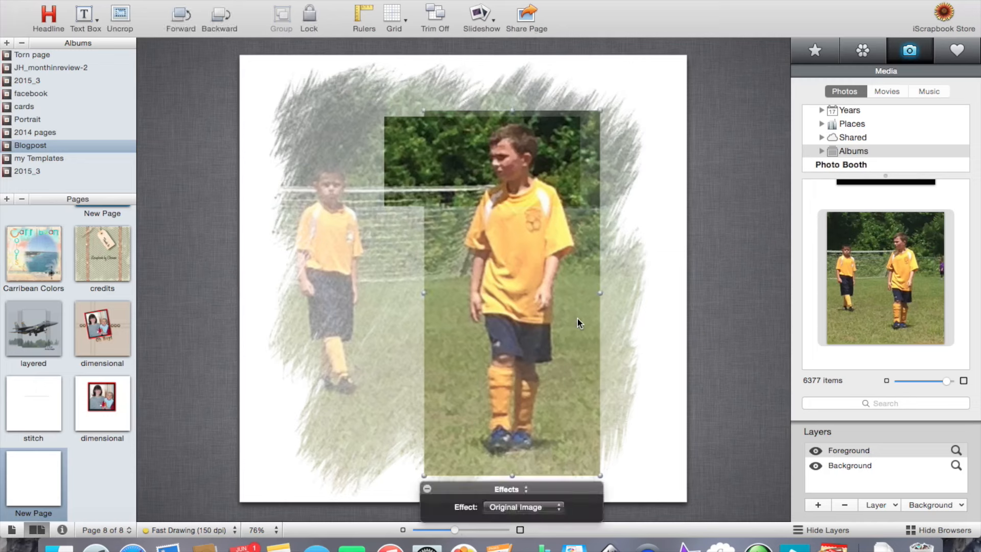
{"action": "left_click", "coordinate": [513, 490]}
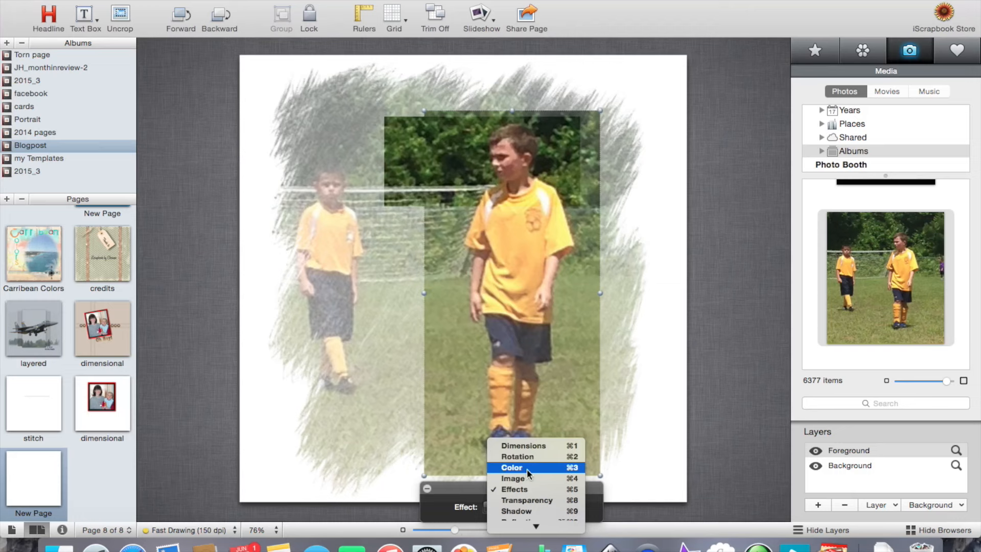
{"action": "left_click", "coordinate": [526, 509]}
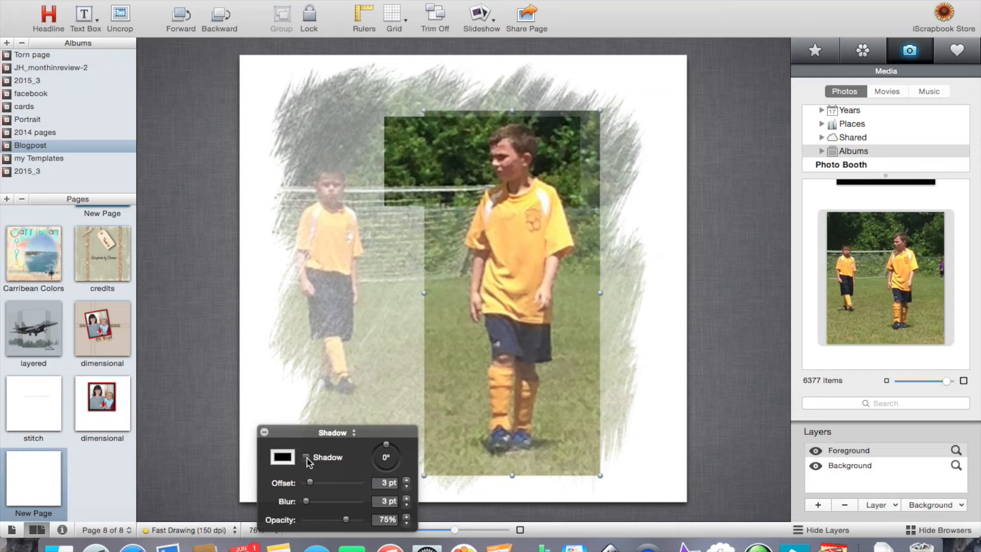
{"action": "left_click", "coordinate": [306, 457]}
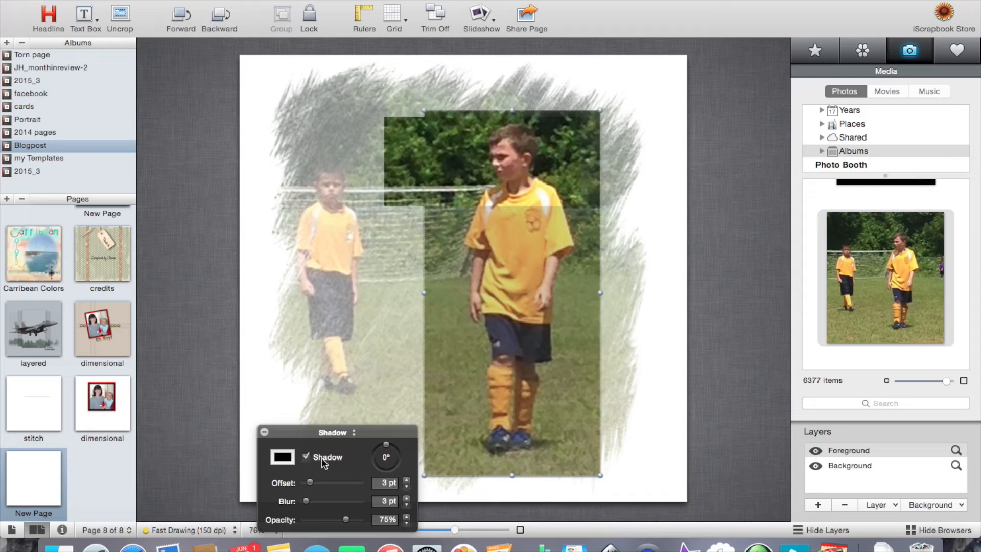
{"action": "left_click_drag", "start_coordinate": [313, 484], "coordinate": [308, 501]}
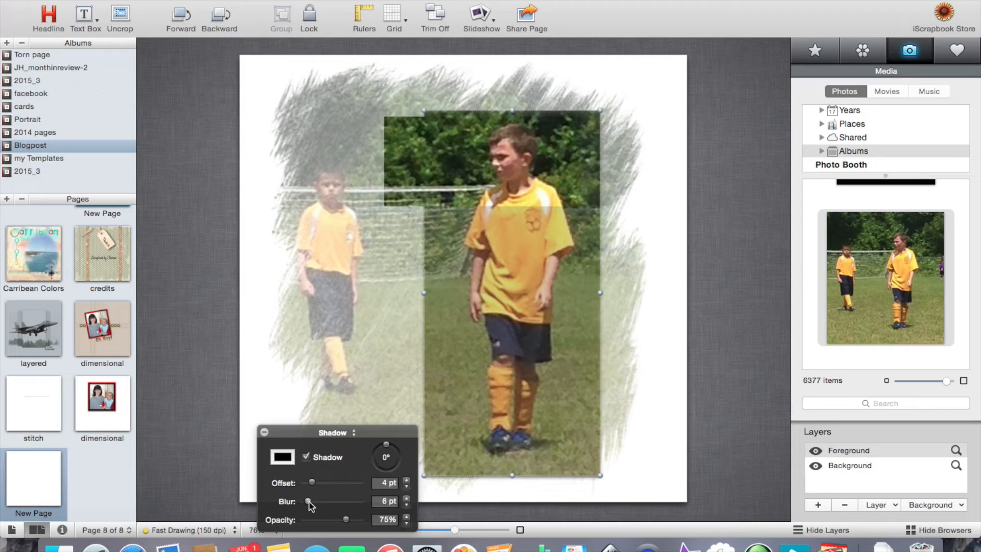
{"action": "left_click_drag", "start_coordinate": [346, 522], "coordinate": [332, 520]}
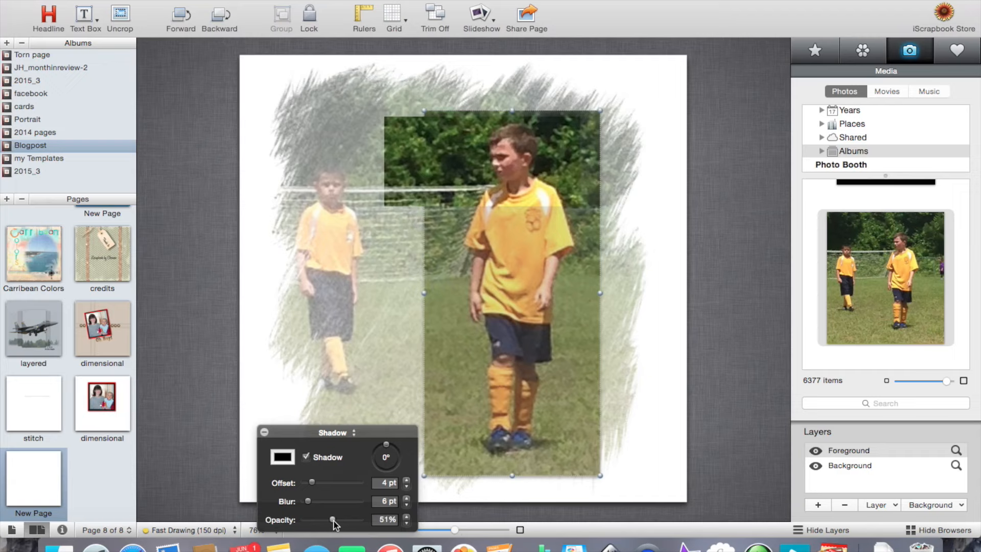
{"action": "left_click", "coordinate": [746, 393]}
Add a shadow to the wide placeholder over the player's head with 4 pt offset, 4 pt blur and 46% opacity.
{"action": "left_click", "coordinate": [538, 166]}
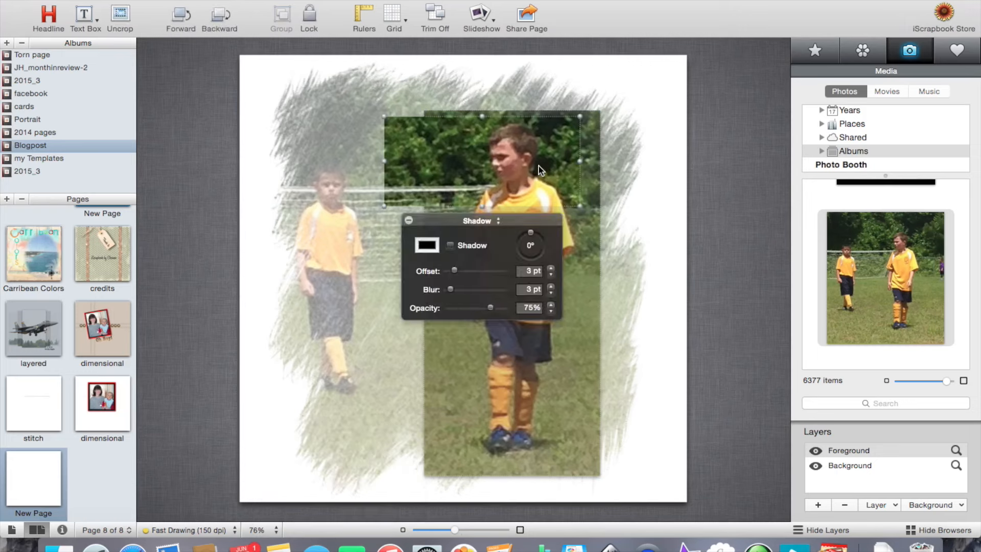
{"action": "left_click", "coordinate": [450, 246]}
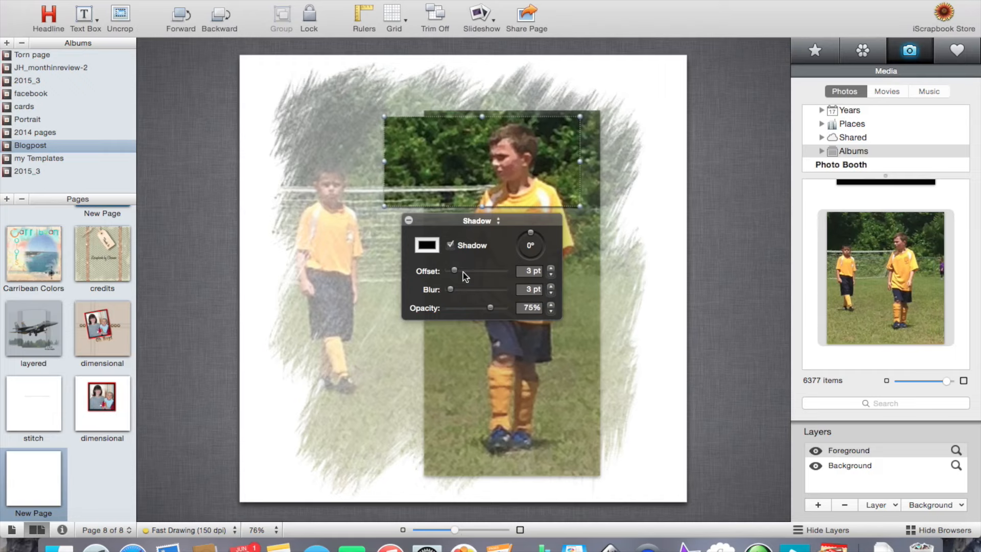
{"action": "left_click_drag", "start_coordinate": [459, 271], "coordinate": [477, 308]}
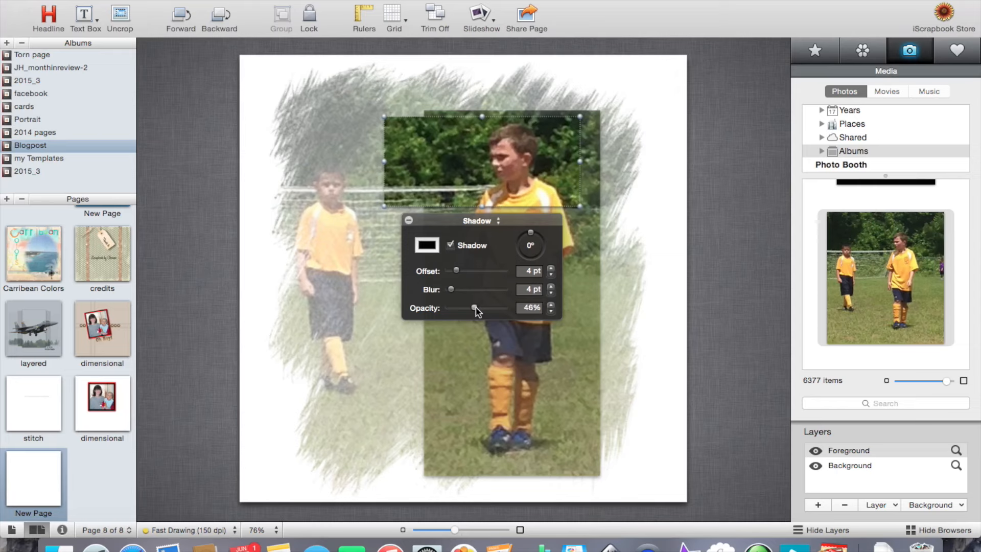
{"action": "left_click", "coordinate": [760, 228]}
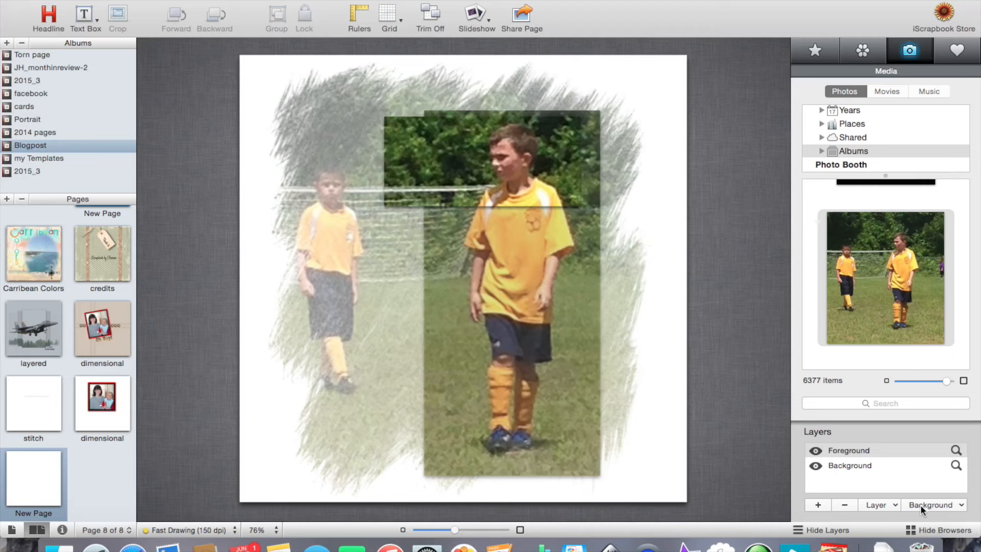
Give the page a green background color sampled from the grass beside the front player's shorts.
{"action": "left_click", "coordinate": [961, 507]}
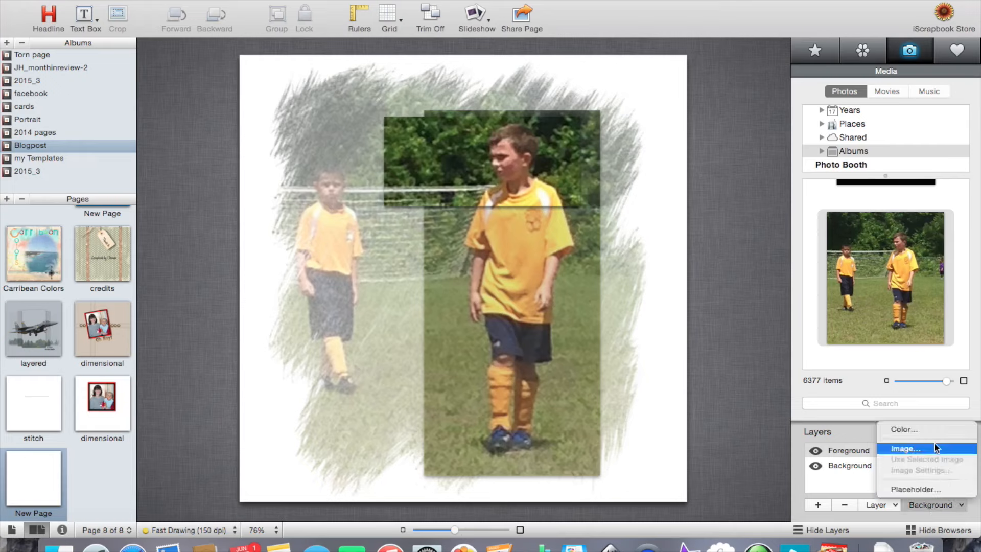
{"action": "left_click", "coordinate": [929, 429]}
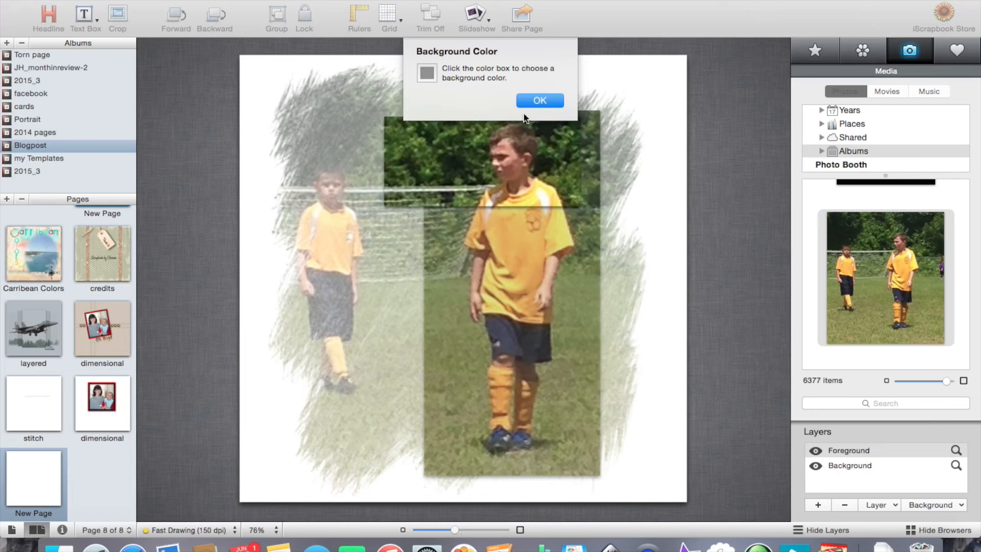
{"action": "left_click", "coordinate": [429, 75]}
{"action": "left_click", "coordinate": [803, 387]}
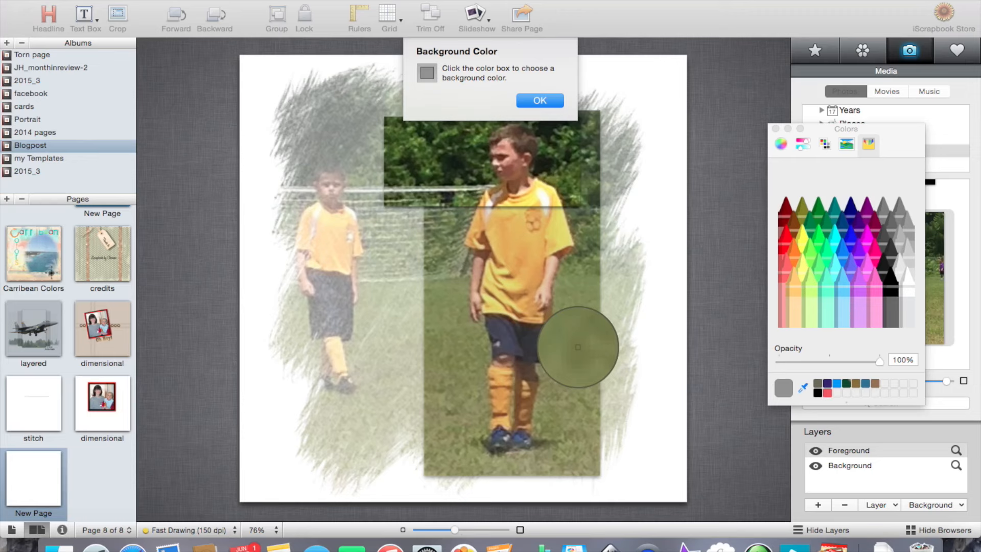
{"action": "left_click", "coordinate": [577, 346]}
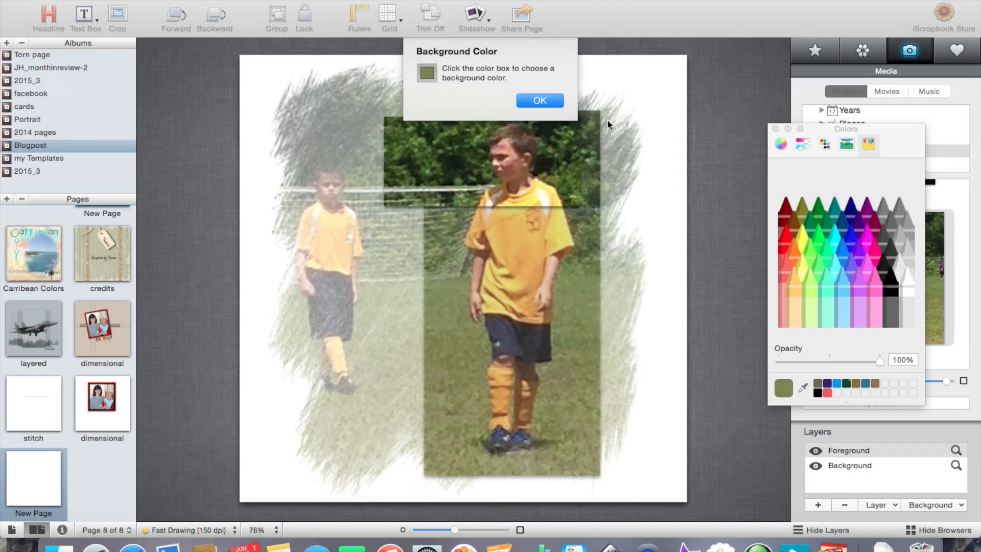
{"action": "left_click", "coordinate": [556, 106]}
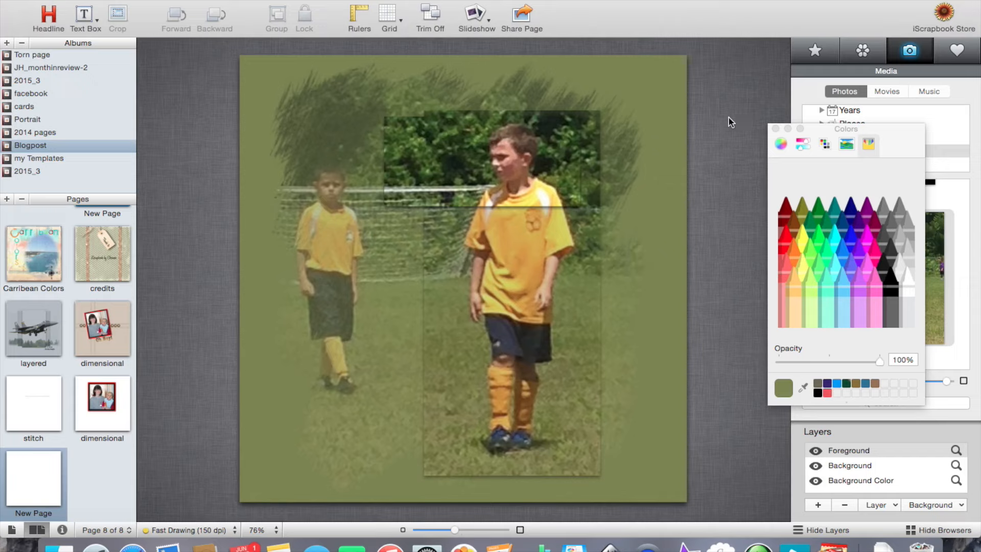
Resample the page background color as an olive green from the grass beside the front player's lower legs, and close the color picker.
{"action": "left_click", "coordinate": [803, 389]}
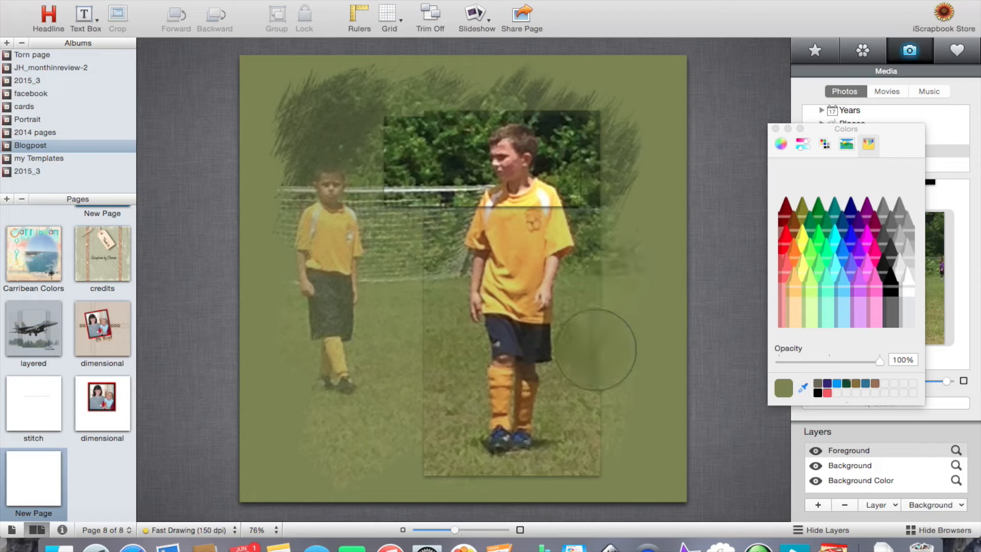
{"action": "left_click", "coordinate": [451, 416]}
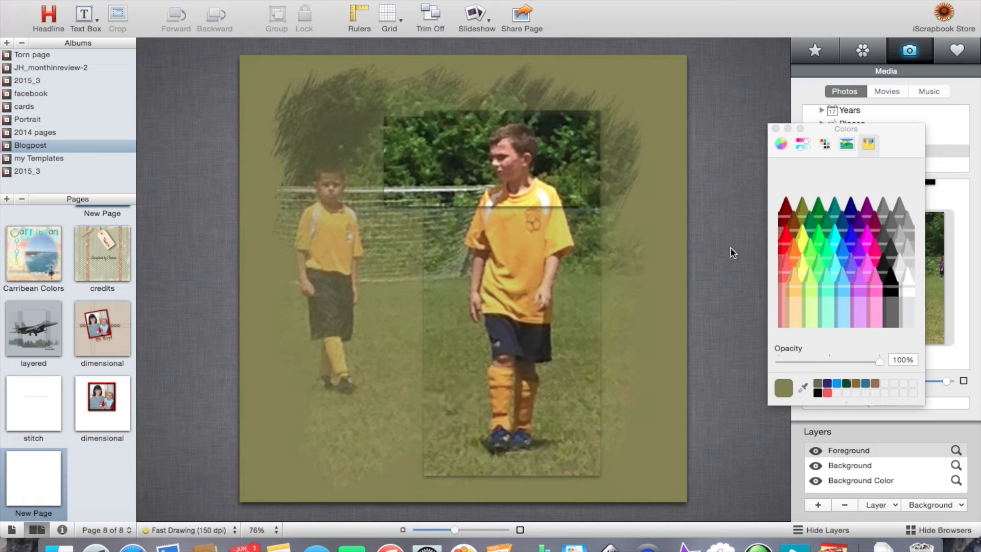
{"action": "left_click", "coordinate": [775, 129]}
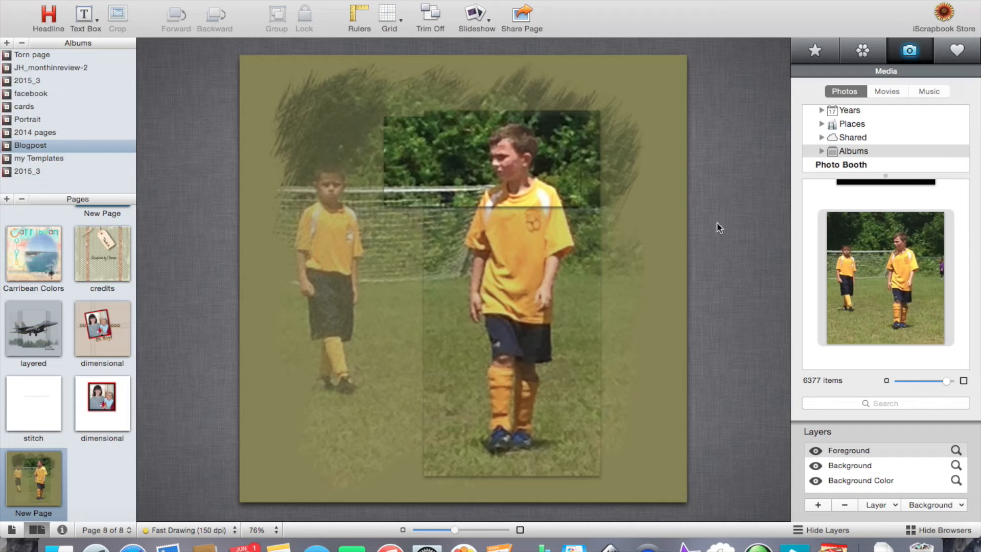
Rename the new soccer page as "layered frames".
{"action": "left_click", "coordinate": [47, 512]}
{"action": "left_click", "coordinate": [47, 512]}
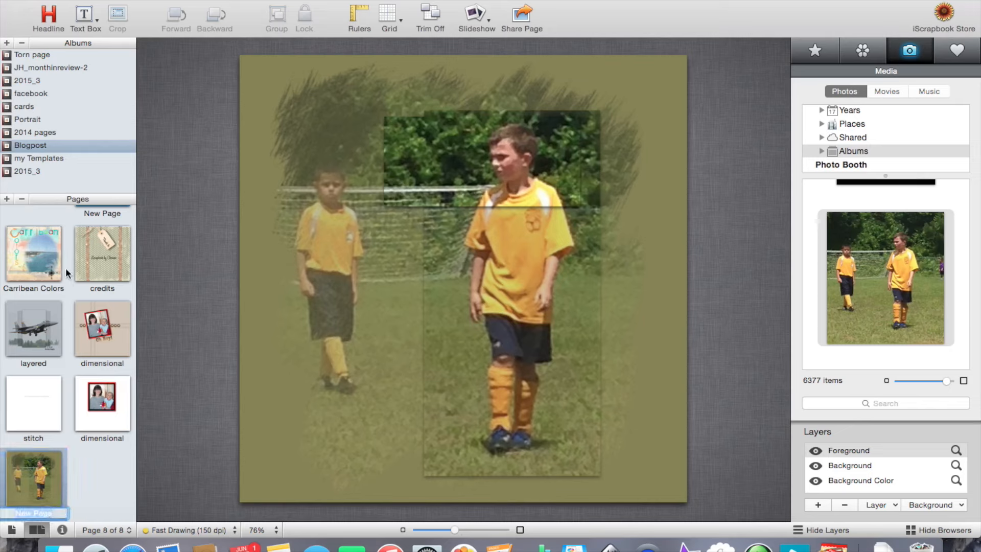
{"action": "type", "text": "layered frames"}
{"action": "key", "text": "Return"}
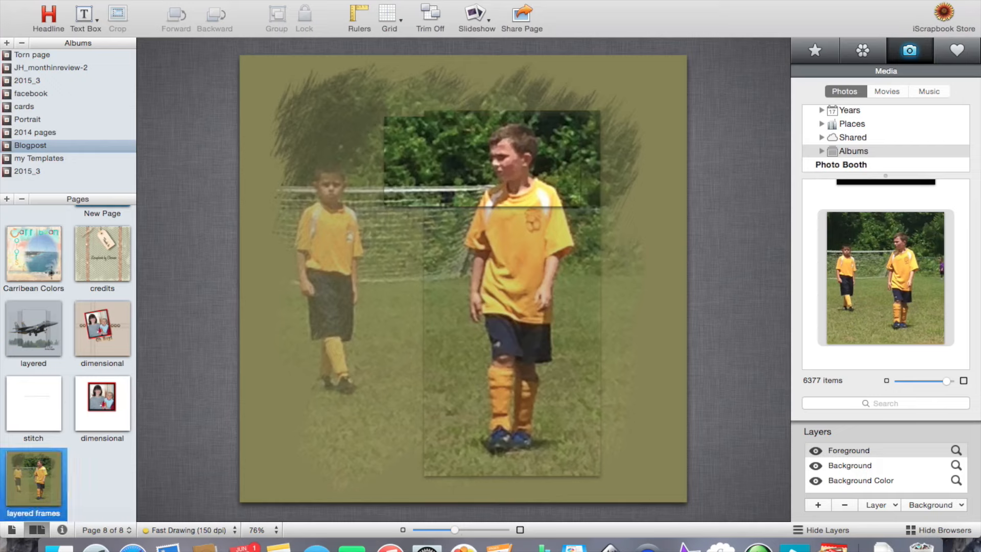
{"action": "left_click", "coordinate": [744, 271]}
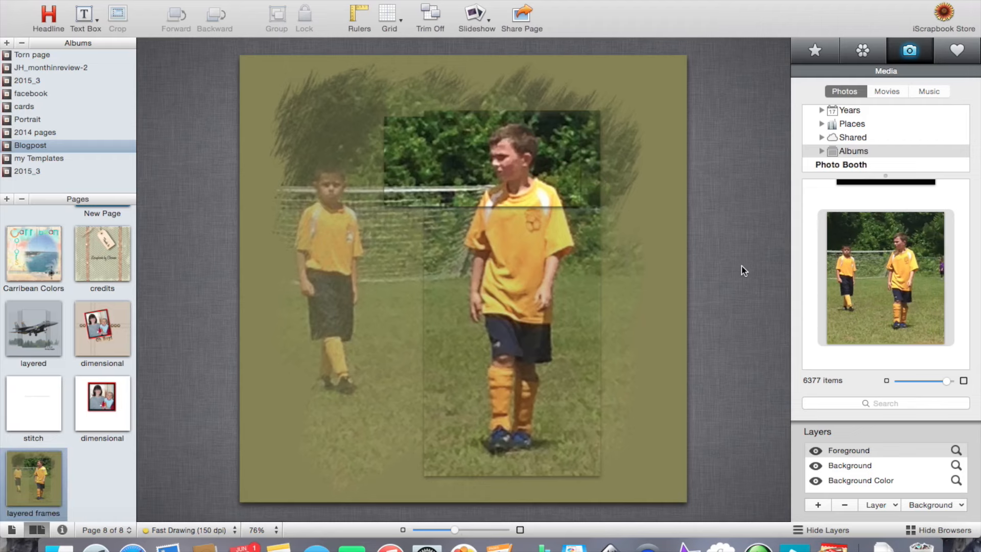